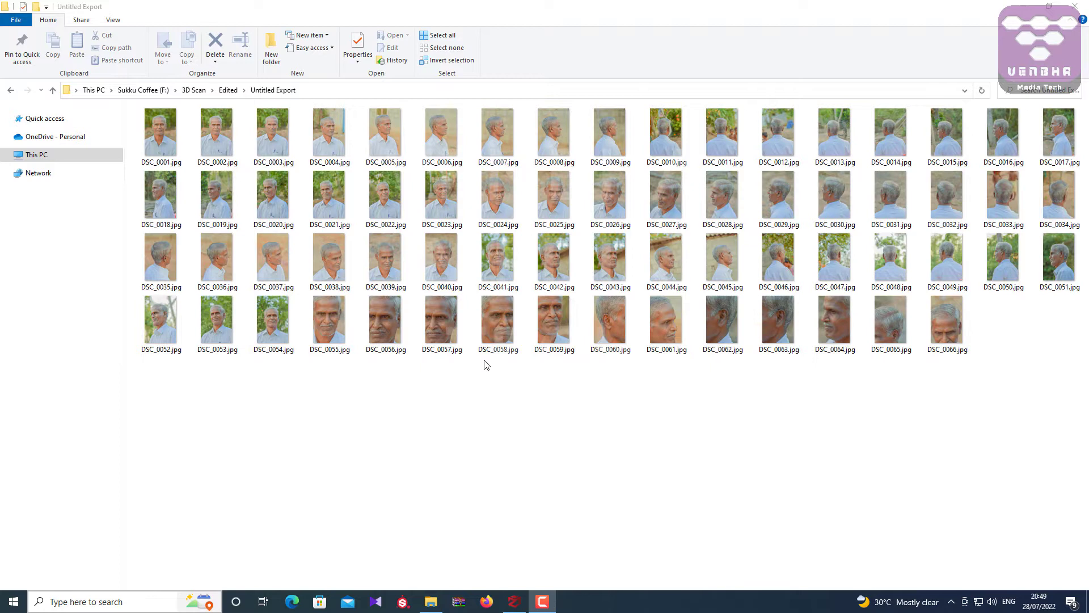
{"action": "left_click", "coordinate": [544, 604]}
{"action": "left_click", "coordinate": [544, 604]}
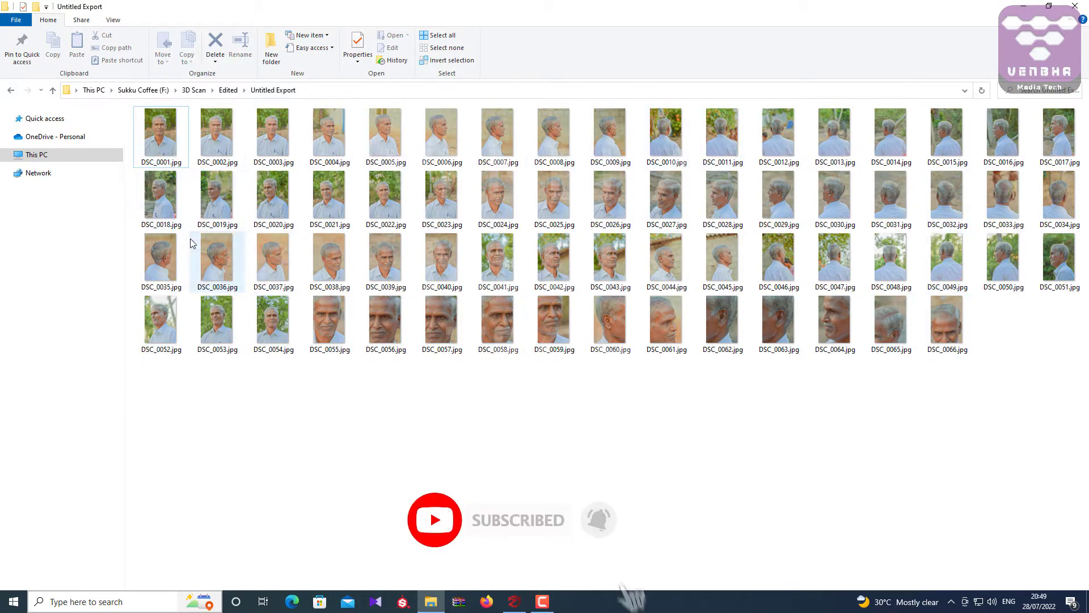
{"action": "mouse_move", "coordinate": [191, 240]}
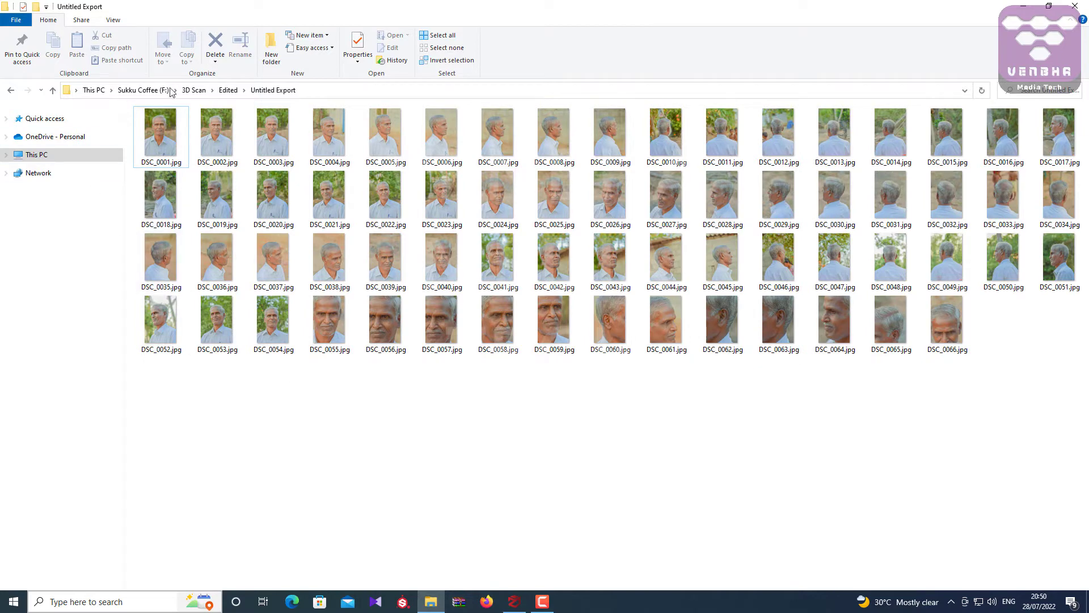
- Switch to 3DF Zephyr and start a new project with the default wizard options, proceeding to photo selection
{"action": "left_click", "coordinate": [1021, 5]}
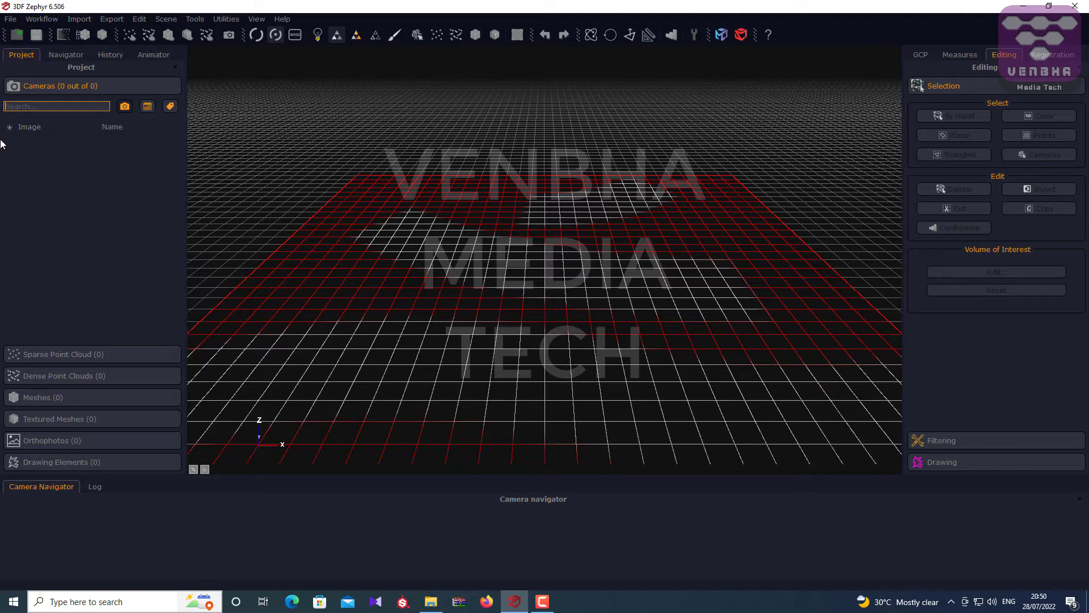
{"action": "left_click", "coordinate": [50, 22]}
{"action": "left_click", "coordinate": [56, 33]}
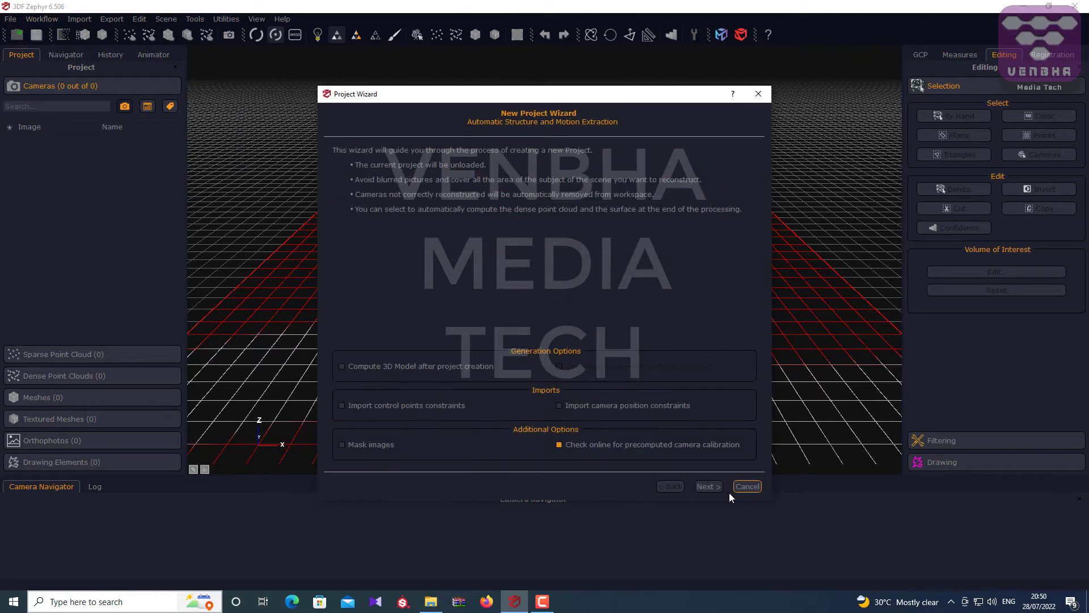
{"action": "left_click", "coordinate": [714, 490]}
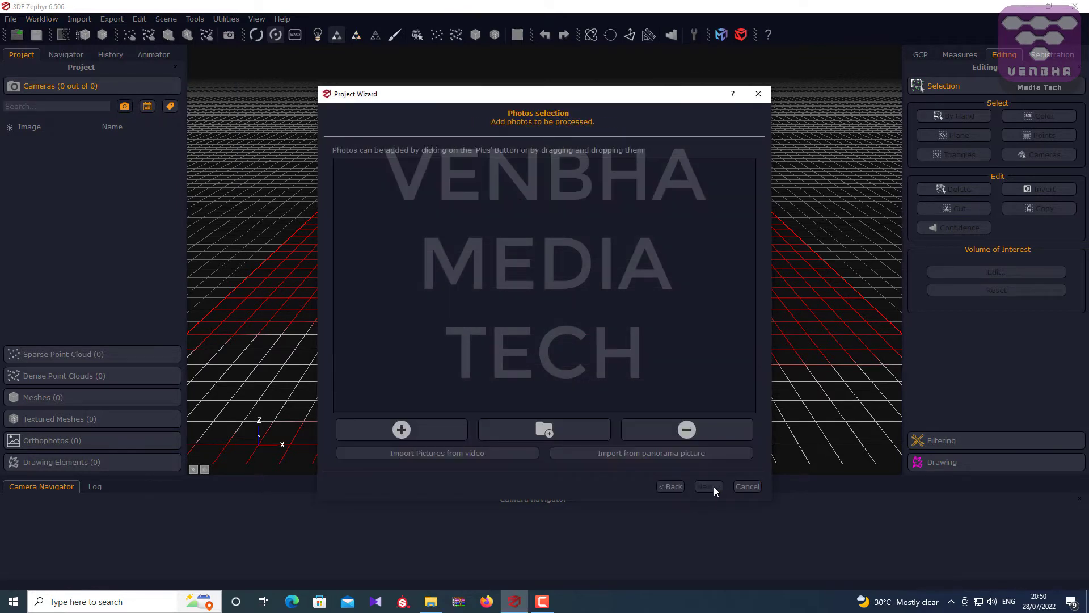
- Try to add all photos from the Untitled Export folder straight from File Explorer to the project wizard's photo list
{"action": "left_click", "coordinate": [429, 601]}
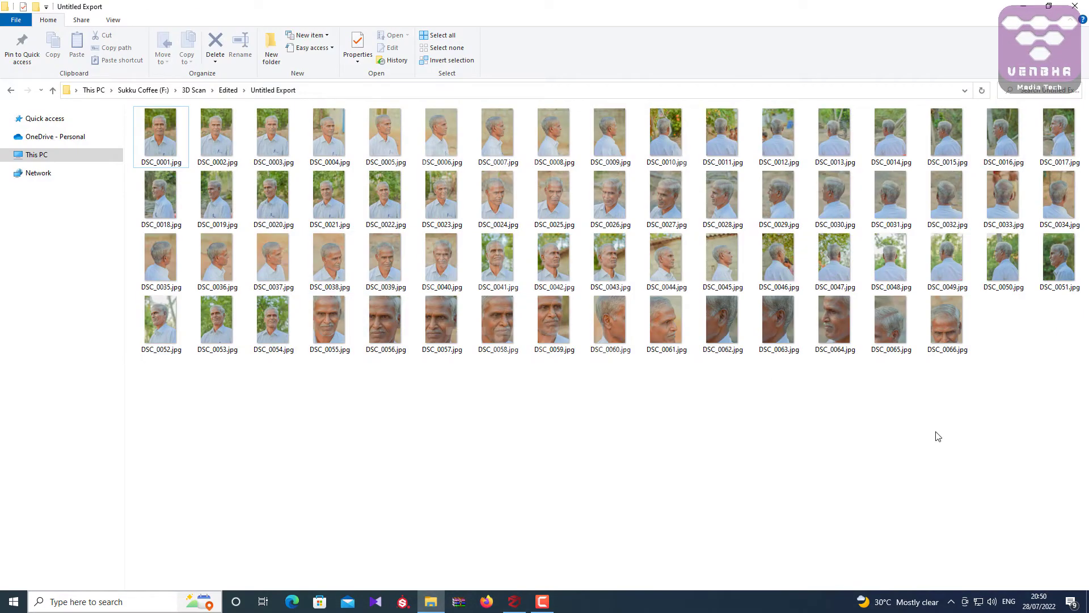
{"action": "key", "text": "ctrl+a"}
{"action": "key", "text": "super+Down"}
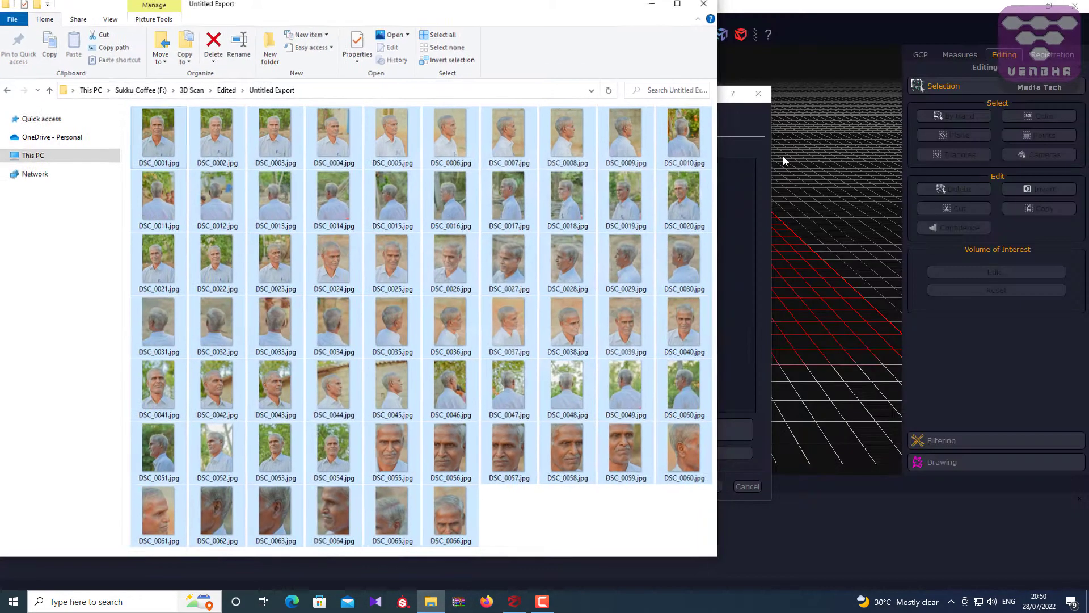
{"action": "left_click_drag", "start_coordinate": [591, 205], "coordinate": [744, 230]}
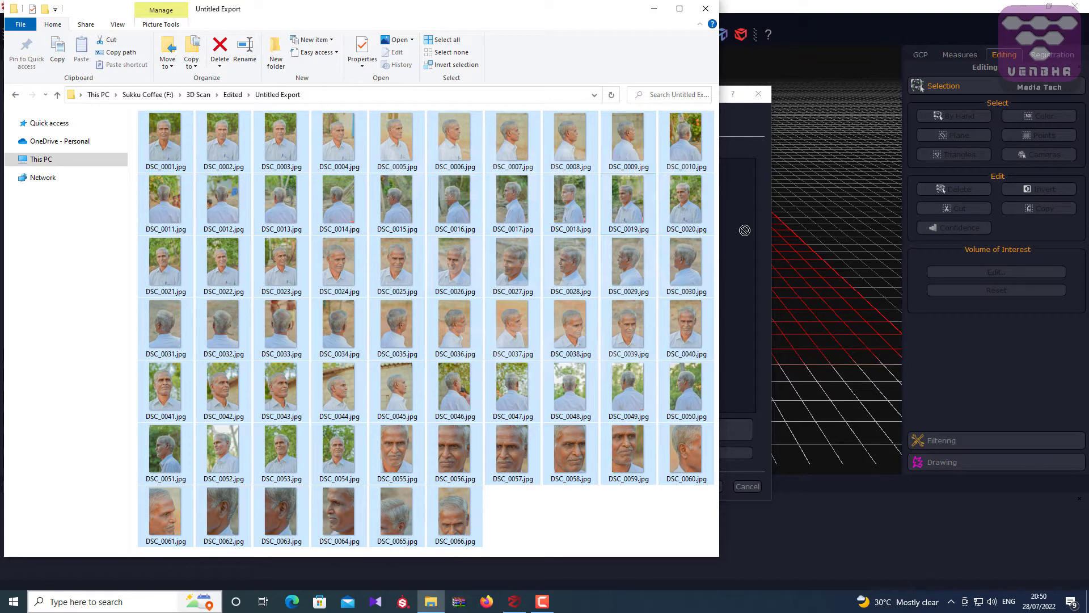
{"action": "left_click_drag", "start_coordinate": [518, 12], "coordinate": [971, 226]}
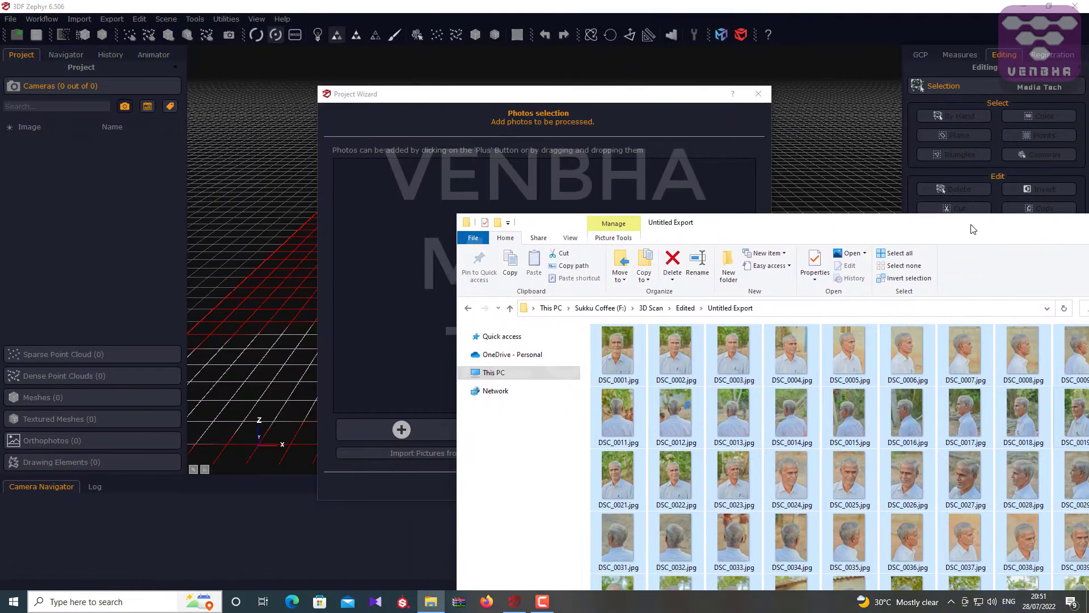
{"action": "left_click_drag", "start_coordinate": [733, 351], "coordinate": [399, 430]}
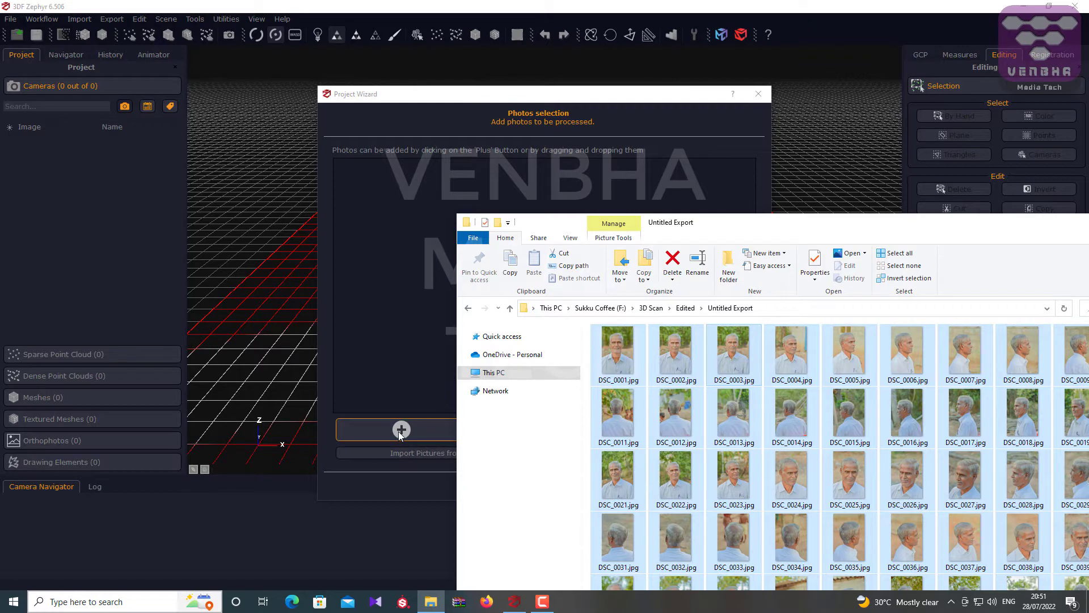
- Copy the Untitled Export folder's path and use it to add all of its JPG photos to the project
{"action": "left_click", "coordinate": [844, 311]}
{"action": "key", "text": "ctrl+c"}
{"action": "left_click", "coordinate": [402, 180]}
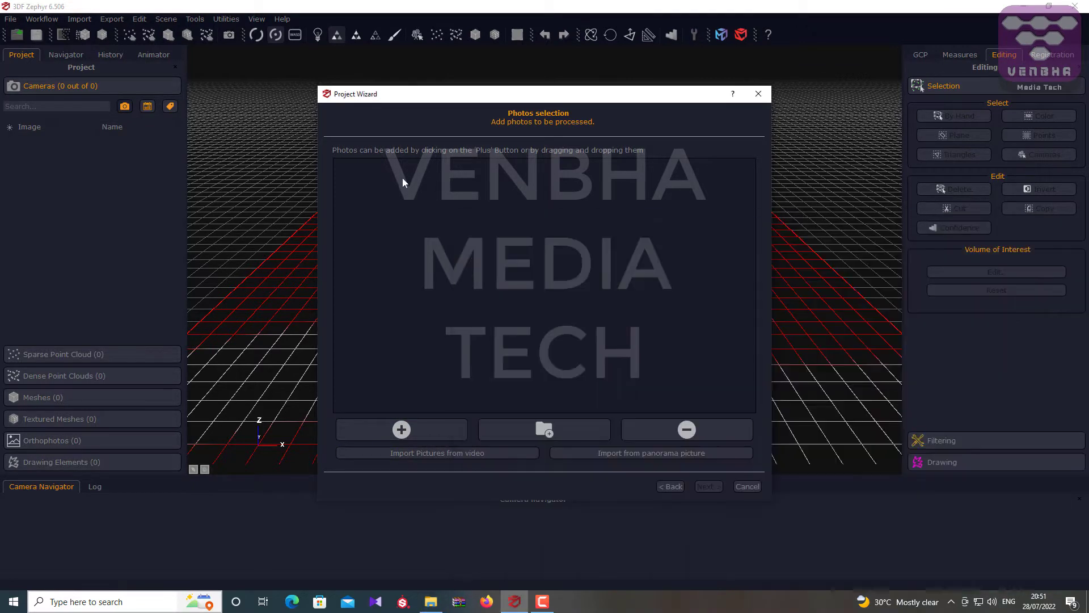
{"action": "left_click", "coordinate": [421, 431]}
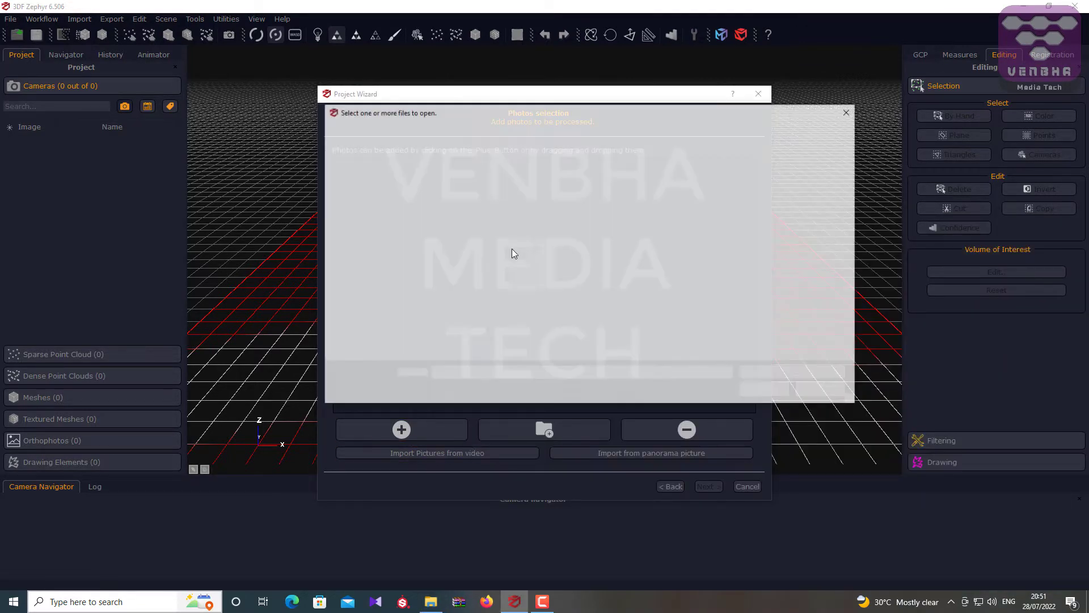
{"action": "left_click", "coordinate": [675, 131]}
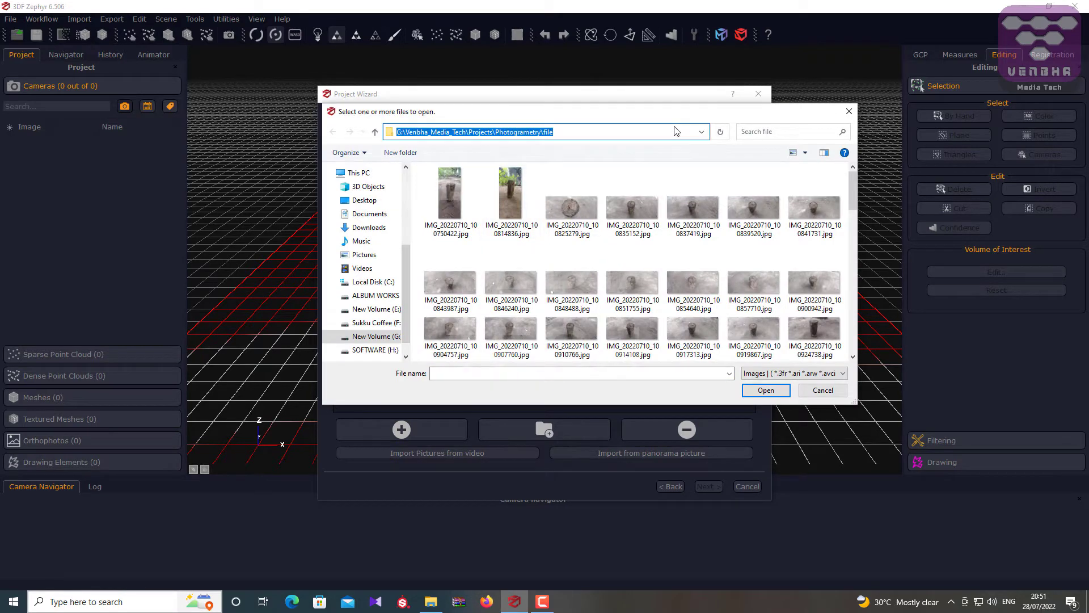
{"action": "key", "text": "ctrl+v"}
{"action": "key", "text": "Return"}
{"action": "left_click", "coordinate": [634, 280]}
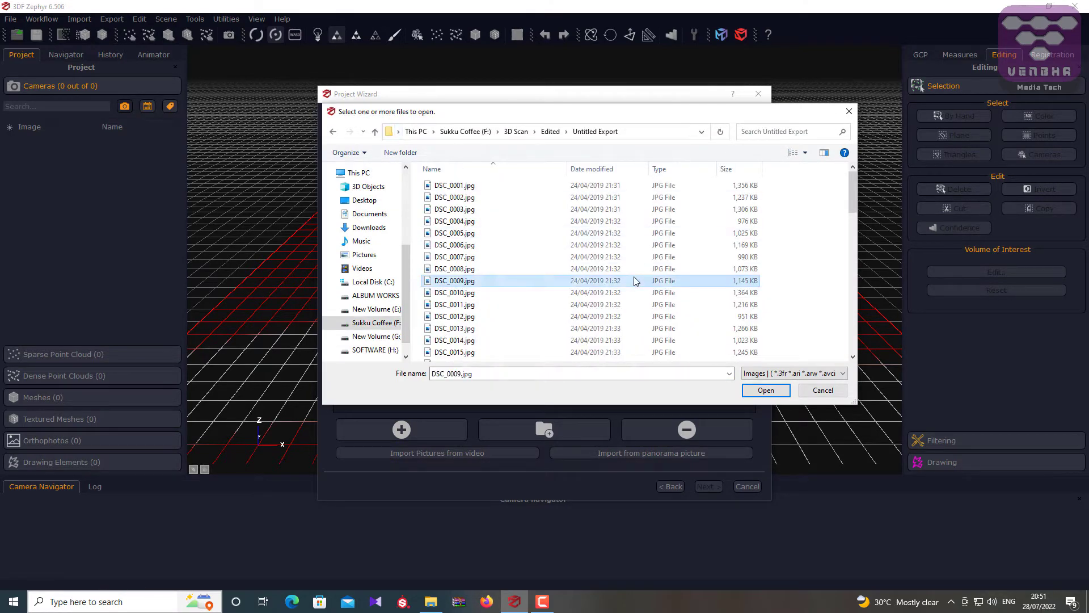
{"action": "key", "text": "ctrl+a"}
{"action": "left_click", "coordinate": [766, 390]}
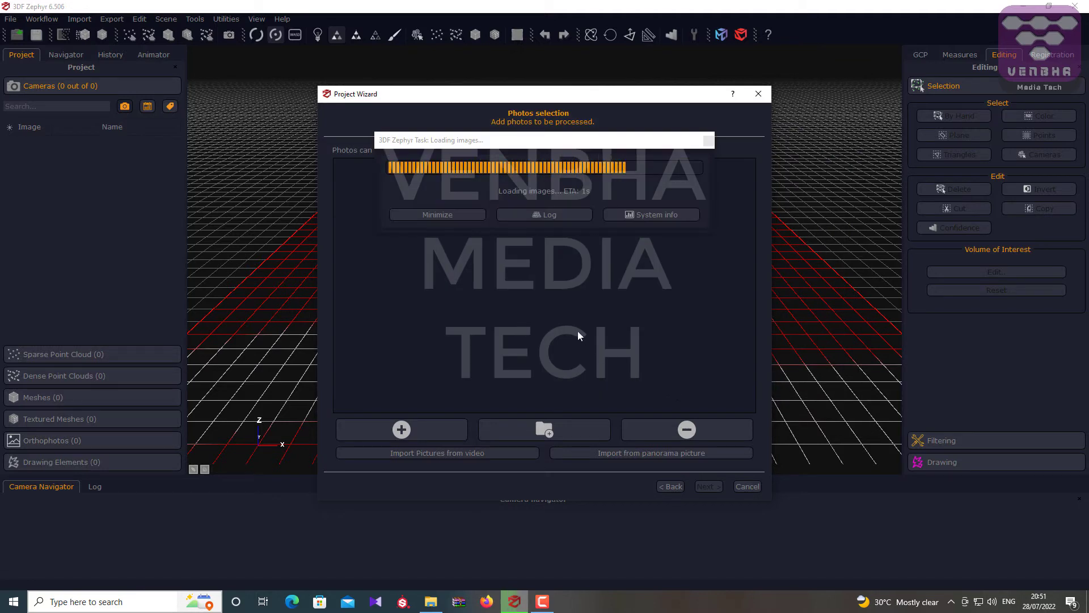
- Check the photo list, accept the camera calibration and the General category with Default preset, and run the sparse reconstruction
{"action": "scroll", "coordinate": [560, 261], "scroll_direction": "down", "scroll_amount": 6}
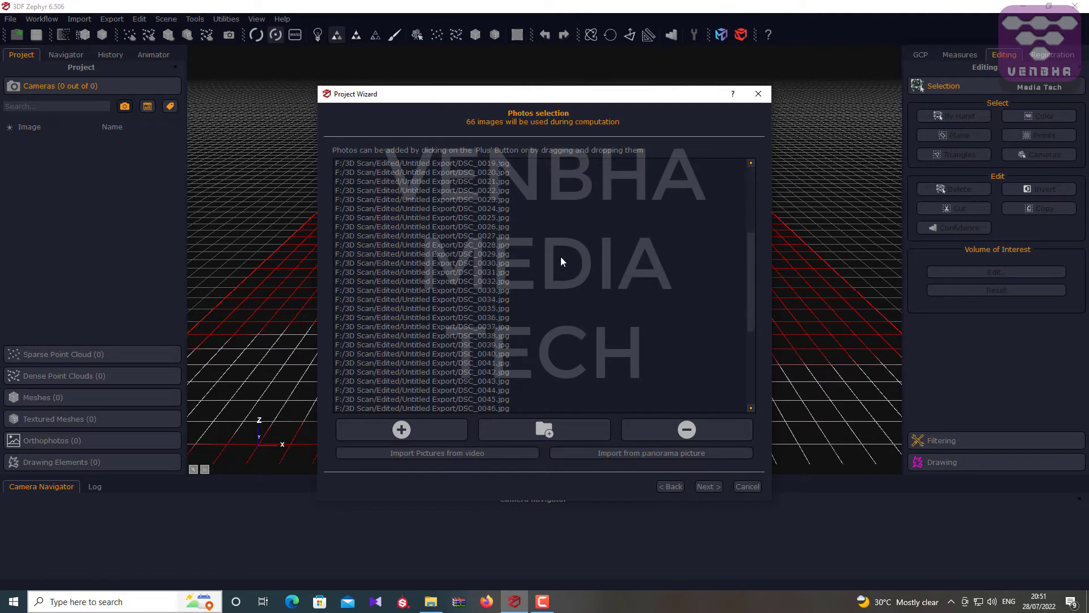
{"action": "scroll", "coordinate": [561, 261], "scroll_direction": "down", "scroll_amount": 7}
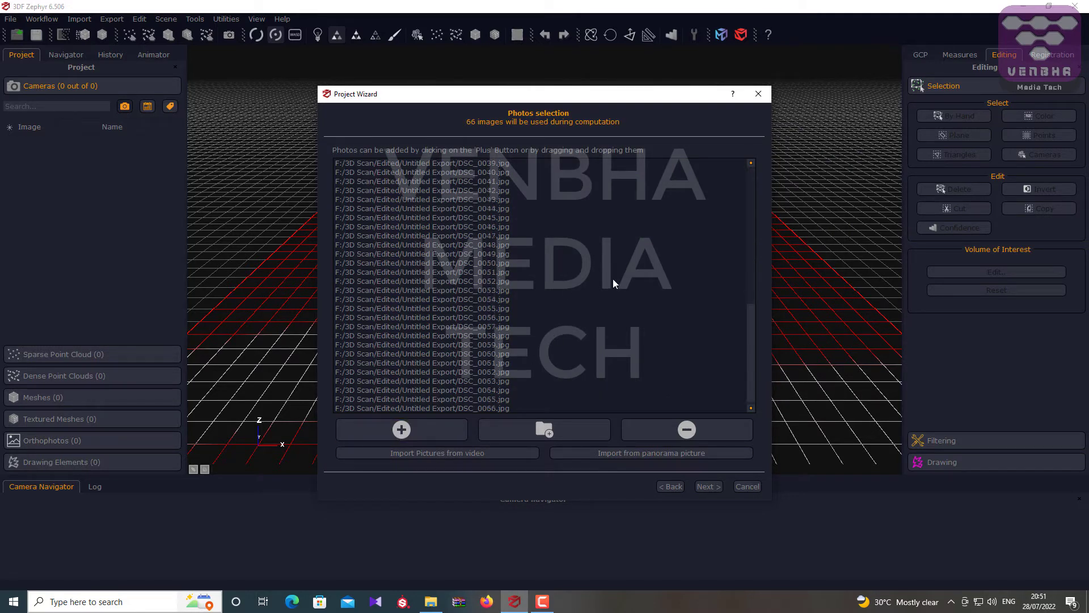
{"action": "scroll", "coordinate": [612, 278], "scroll_direction": "up", "scroll_amount": 13}
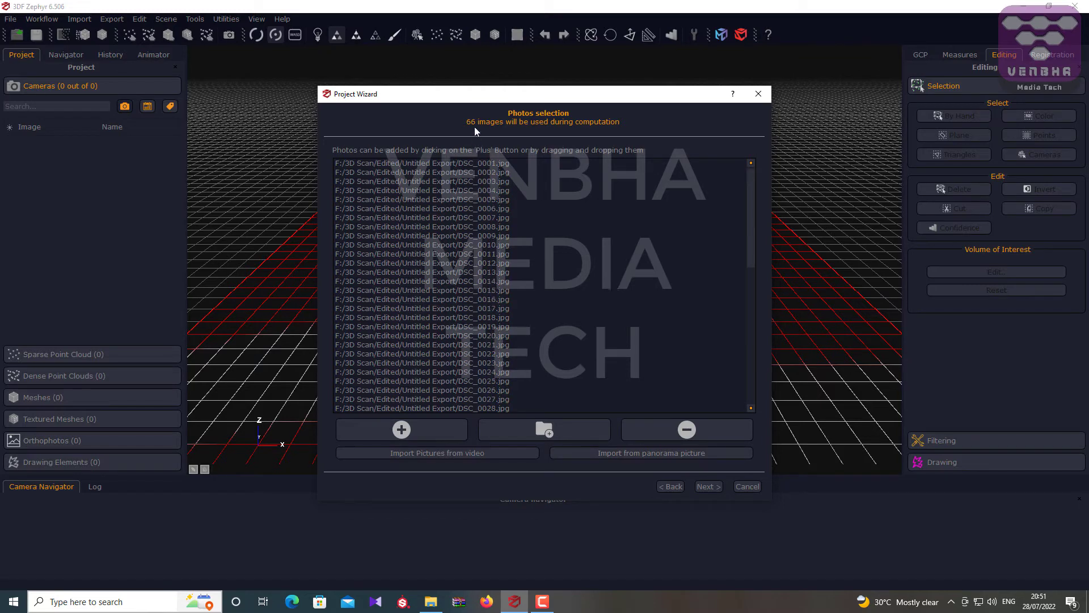
{"action": "left_click", "coordinate": [706, 486]}
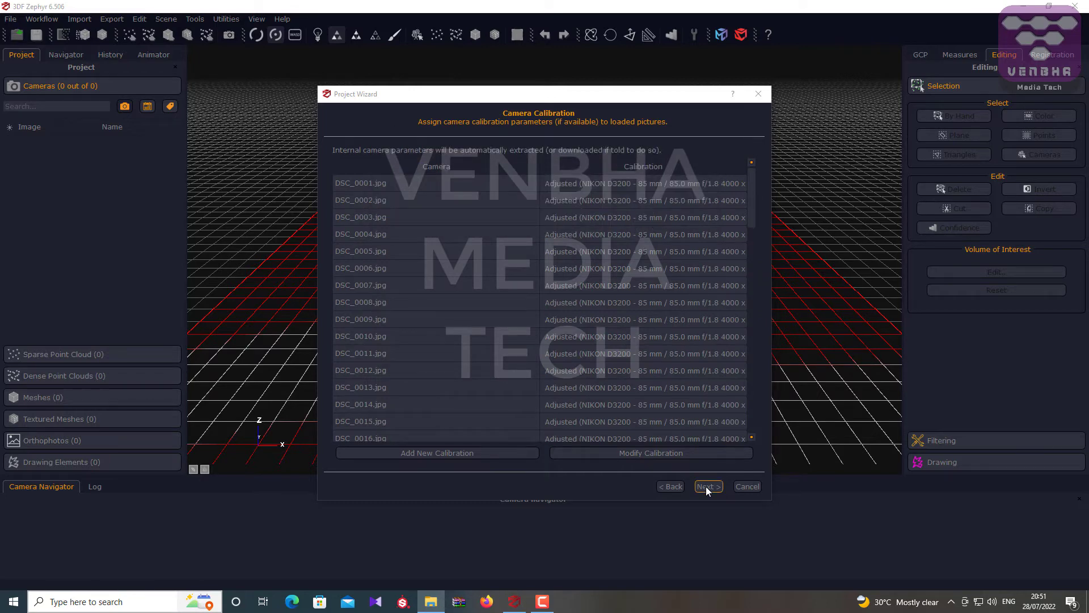
{"action": "left_click", "coordinate": [706, 486]}
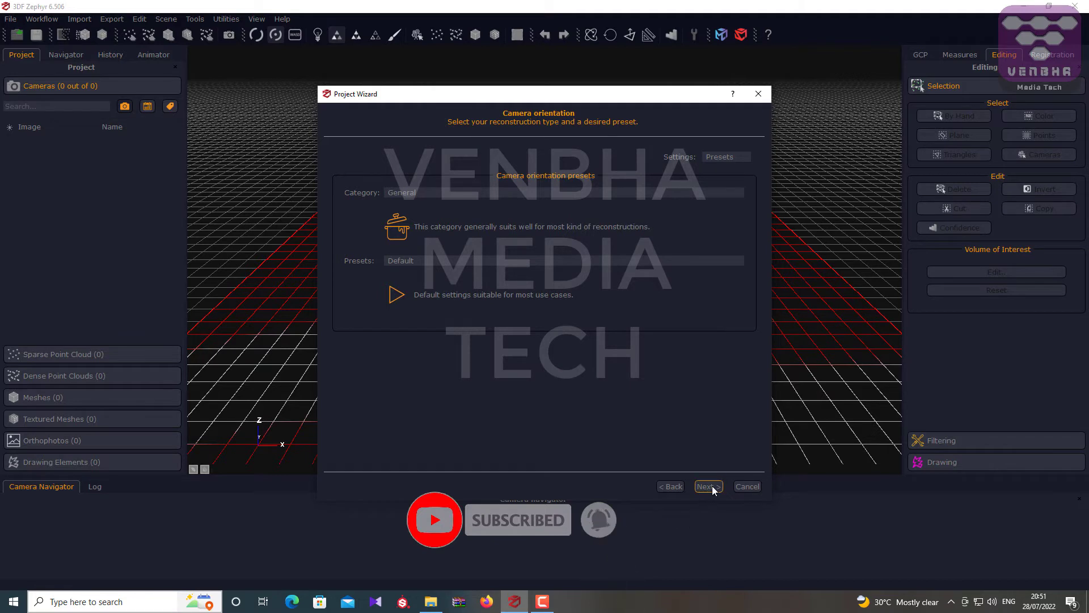
{"action": "left_click", "coordinate": [708, 486]}
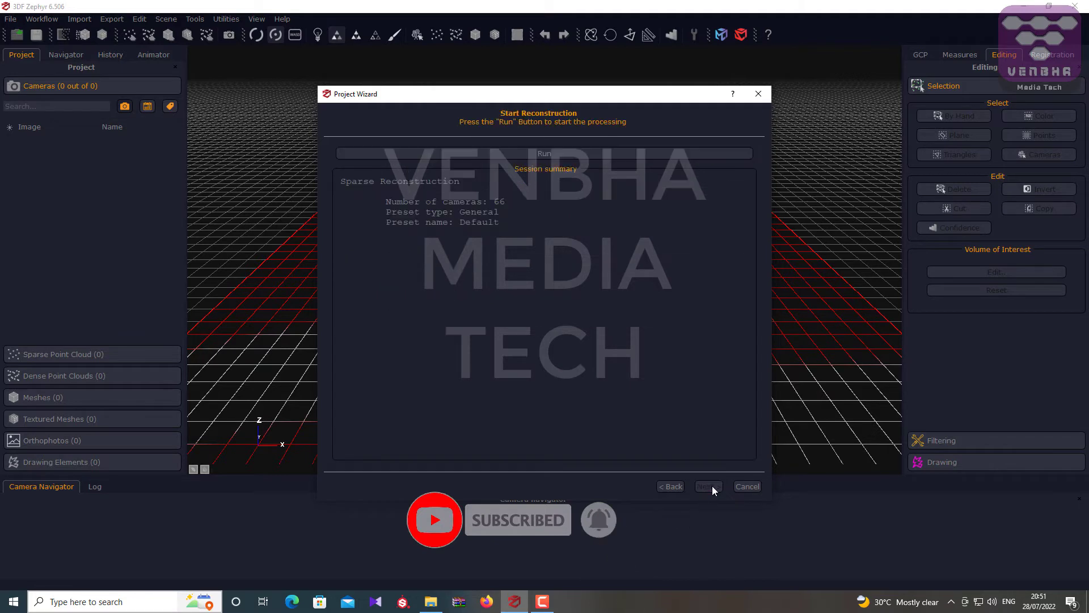
{"action": "left_click", "coordinate": [541, 155]}
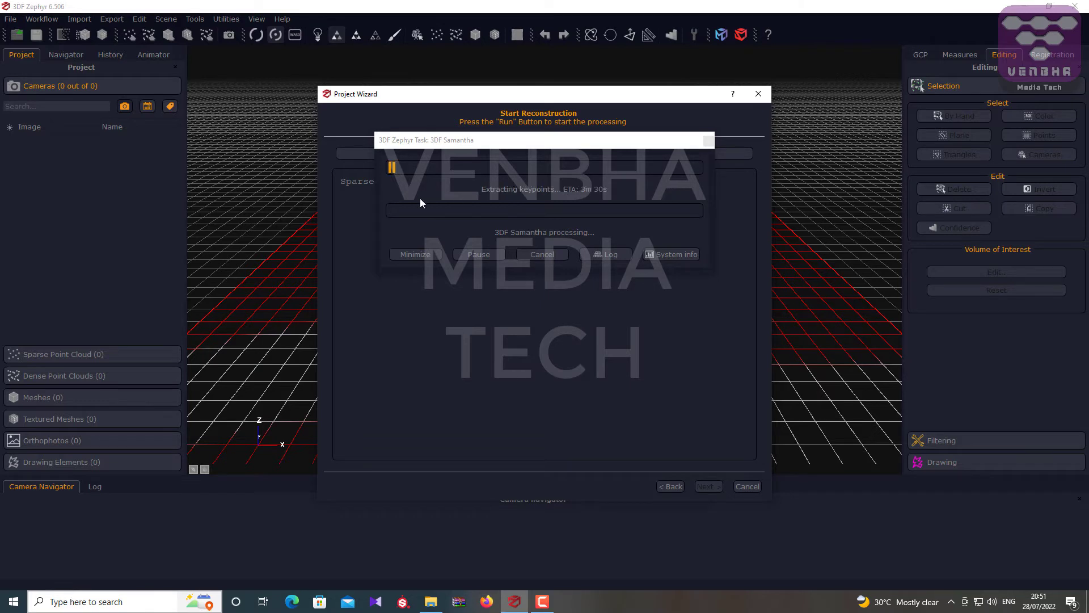
{"action": "left_click", "coordinate": [542, 601]}
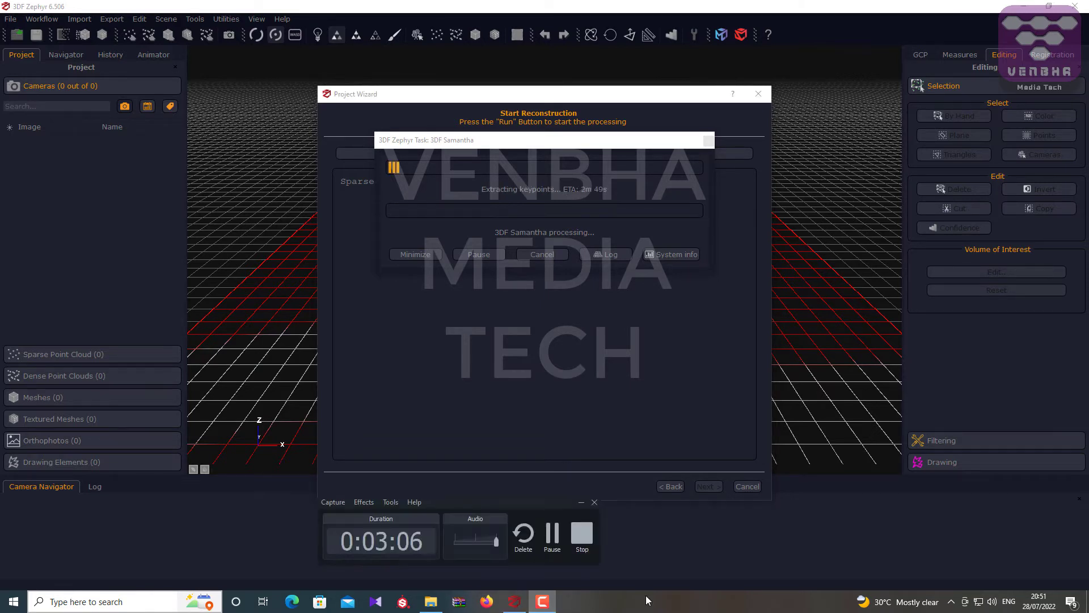
{"action": "left_click", "coordinate": [551, 535]}
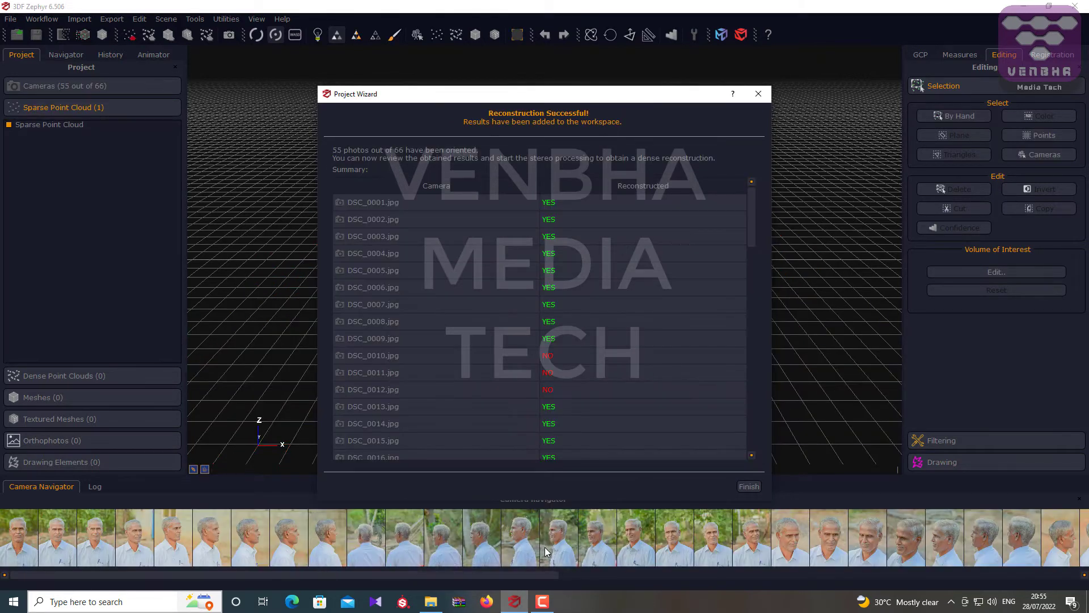
{"action": "left_click", "coordinate": [542, 601]}
{"action": "left_click", "coordinate": [551, 534]}
- Review the camera reconstruction summary, finish the project wizard and inspect the sparse point cloud of the head
{"action": "scroll", "coordinate": [501, 264], "scroll_direction": "down", "scroll_amount": 9}
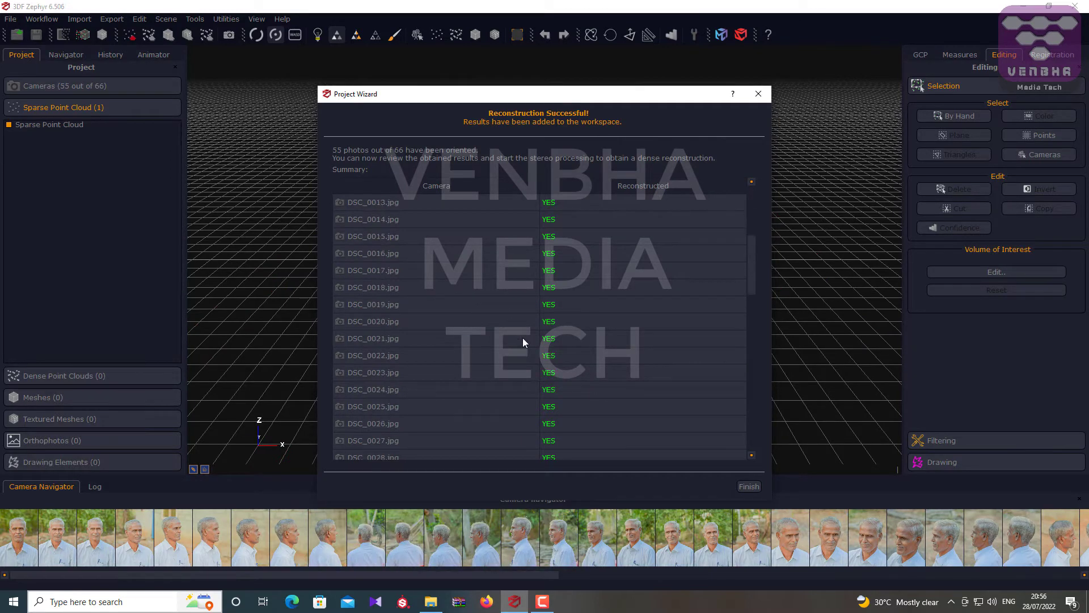
{"action": "scroll", "coordinate": [522, 338], "scroll_direction": "up", "scroll_amount": 9}
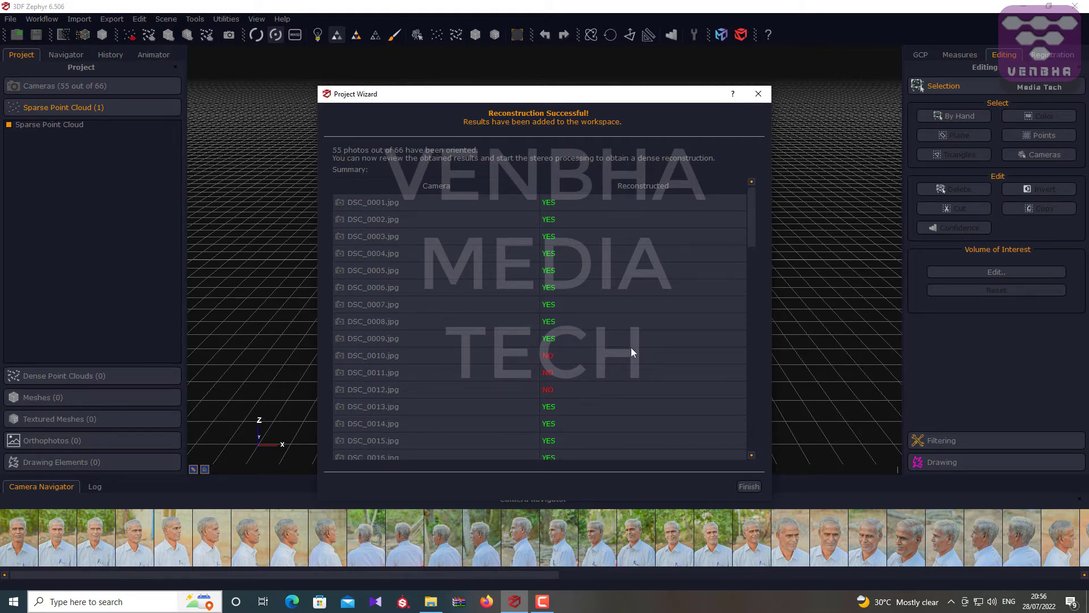
{"action": "left_click", "coordinate": [749, 487]}
{"action": "scroll", "coordinate": [563, 252], "scroll_direction": "up", "scroll_amount": 5}
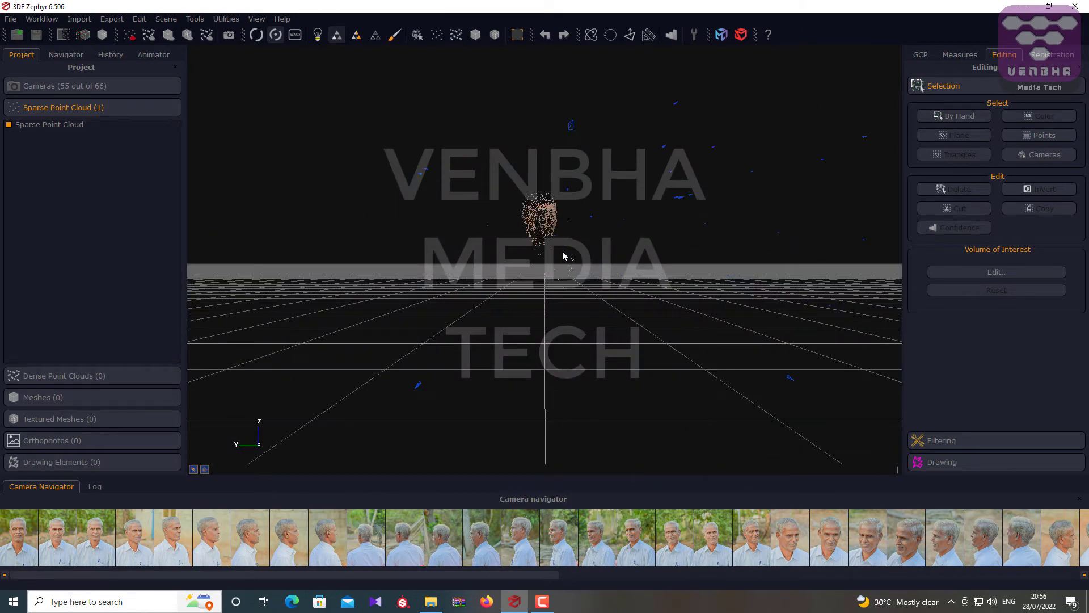
{"action": "left_click_drag", "start_coordinate": [556, 251], "coordinate": [535, 260]}
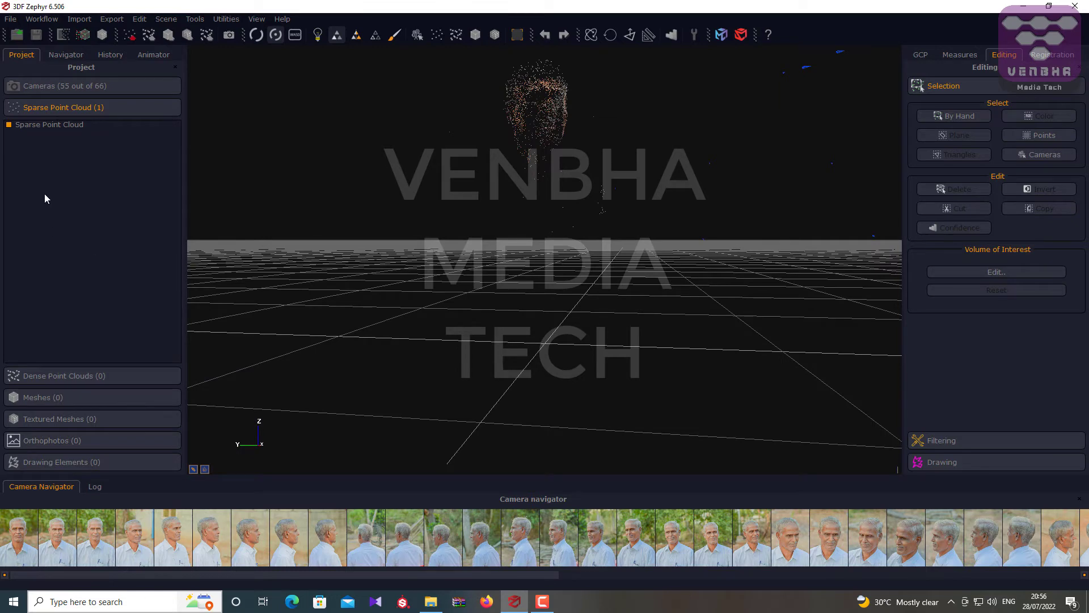
- Run 3D model generation with all cameras, using General category and Default presets for the dense point cloud and surface
{"action": "left_click", "coordinate": [35, 20]}
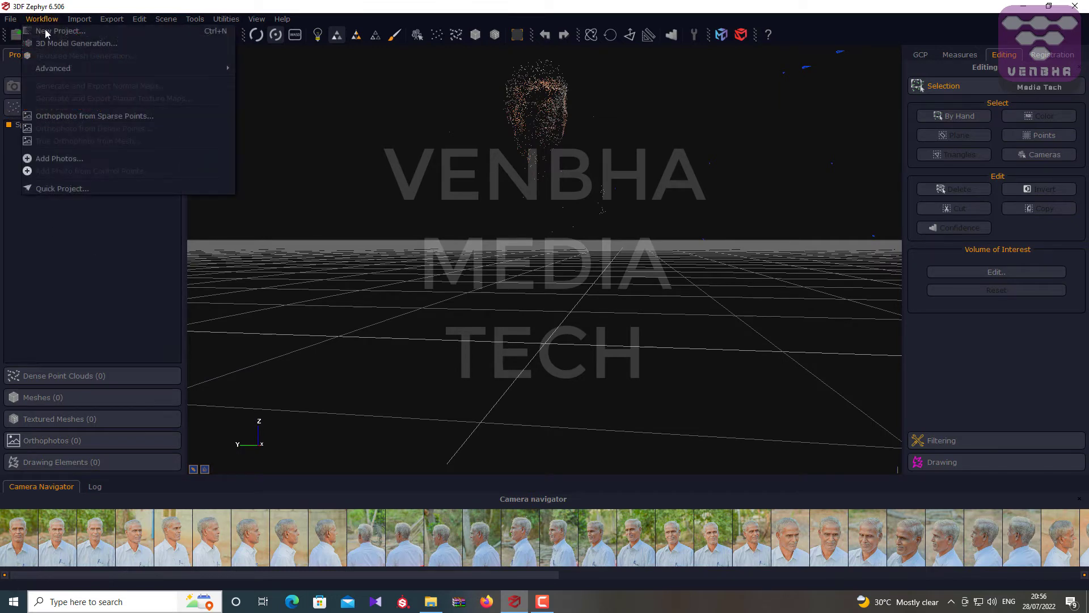
{"action": "left_click", "coordinate": [73, 56]}
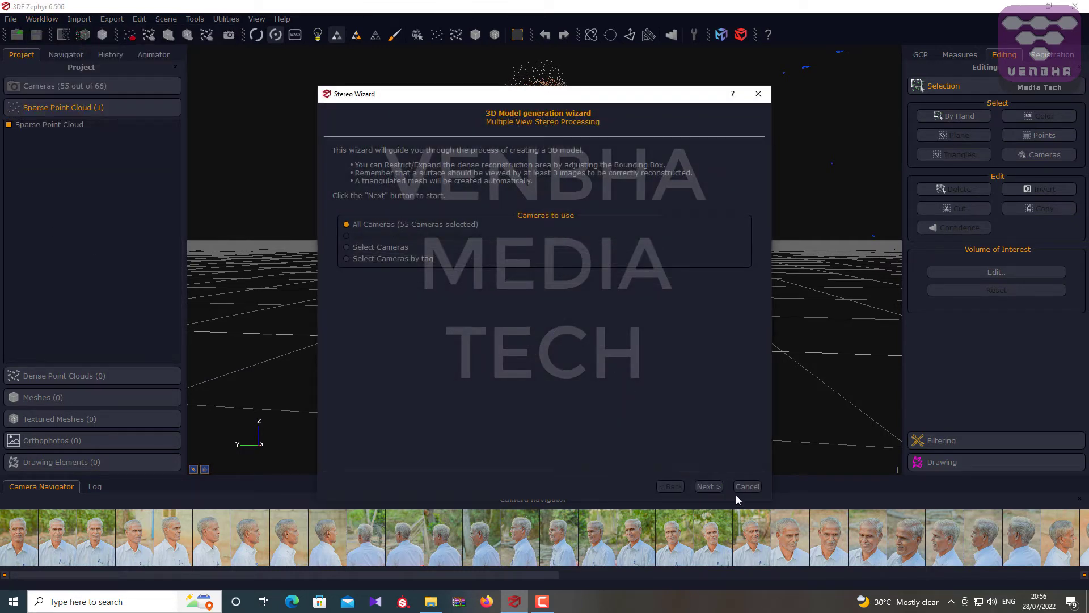
{"action": "left_click", "coordinate": [709, 487]}
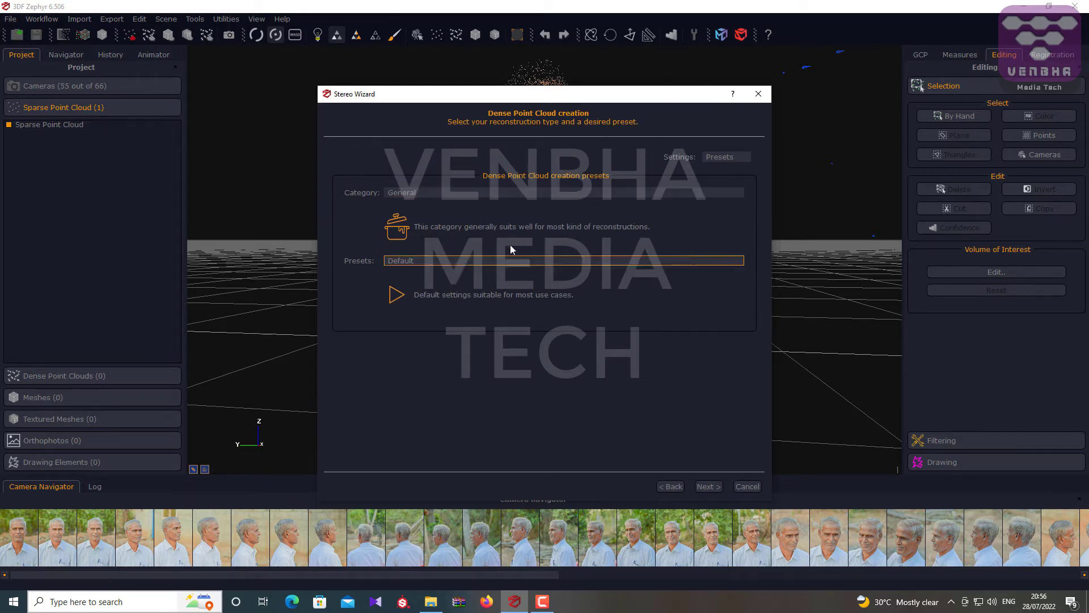
{"action": "left_click", "coordinate": [710, 487]}
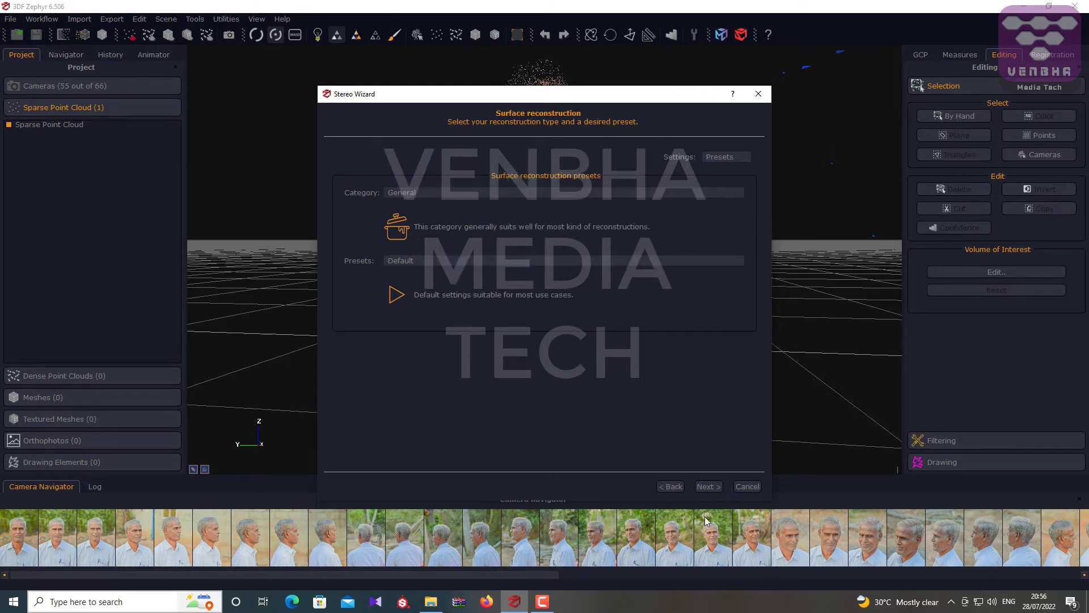
{"action": "left_click", "coordinate": [707, 488]}
{"action": "left_click", "coordinate": [529, 149]}
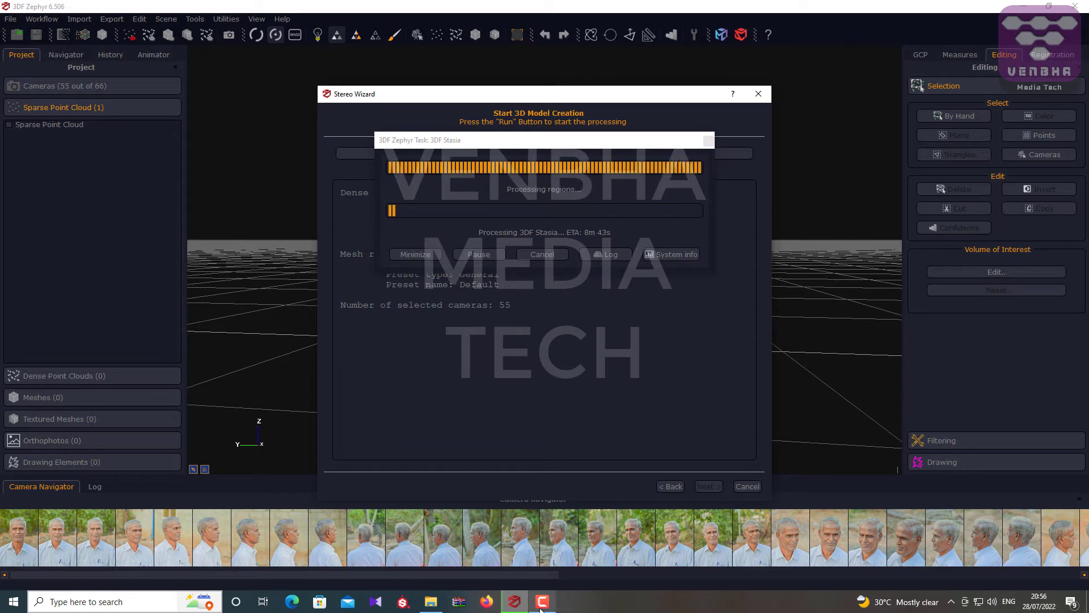
{"action": "left_click", "coordinate": [543, 601]}
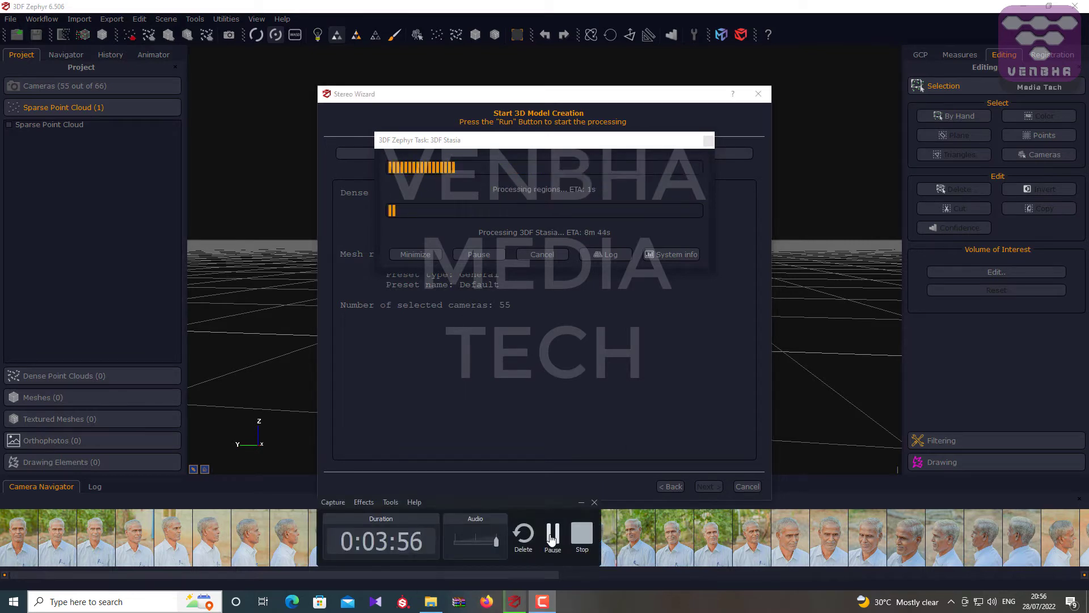
{"action": "key", "text": "alt+Tab"}
{"action": "left_click", "coordinate": [570, 143]}
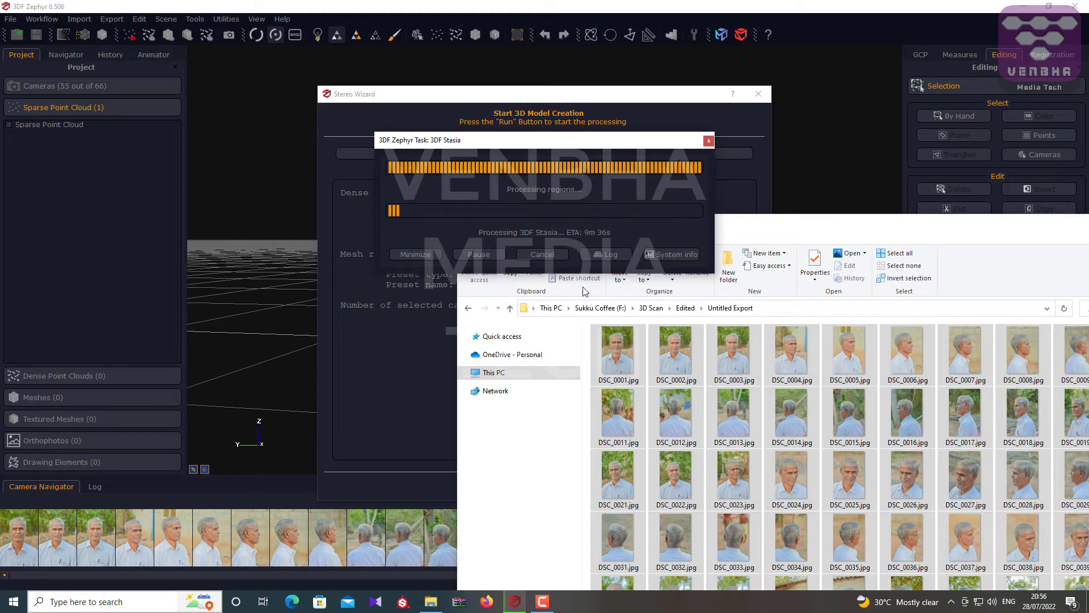
- Return to the 3D model generation wizard, finish it after processing, and inspect the generated head mesh
{"action": "left_click_drag", "start_coordinate": [1035, 240], "coordinate": [815, 271]}
{"action": "left_click", "coordinate": [928, 263]}
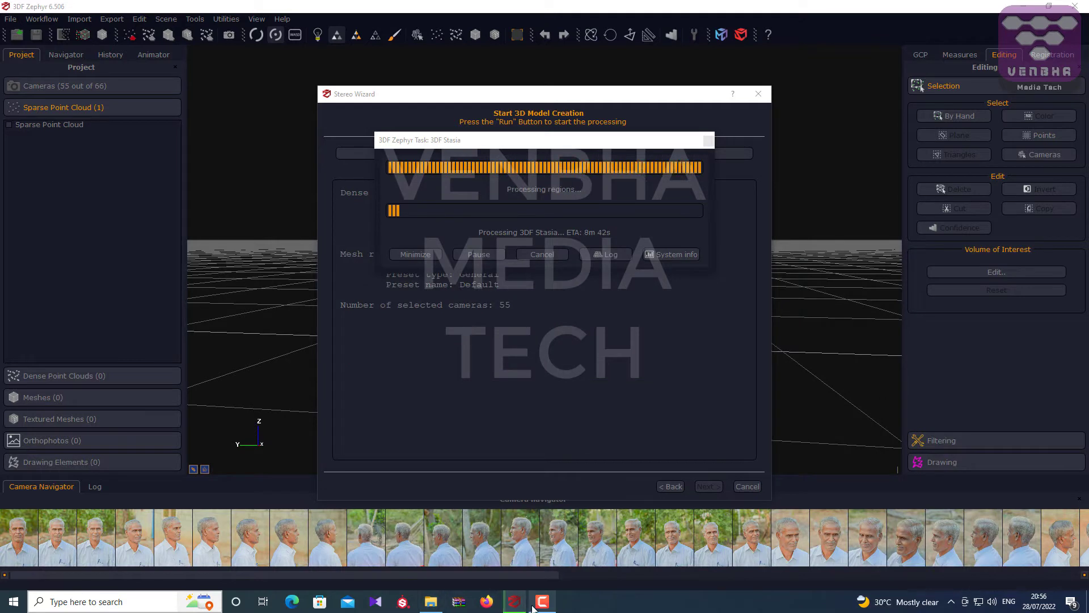
{"action": "left_click", "coordinate": [543, 601]}
{"action": "left_click", "coordinate": [555, 532]}
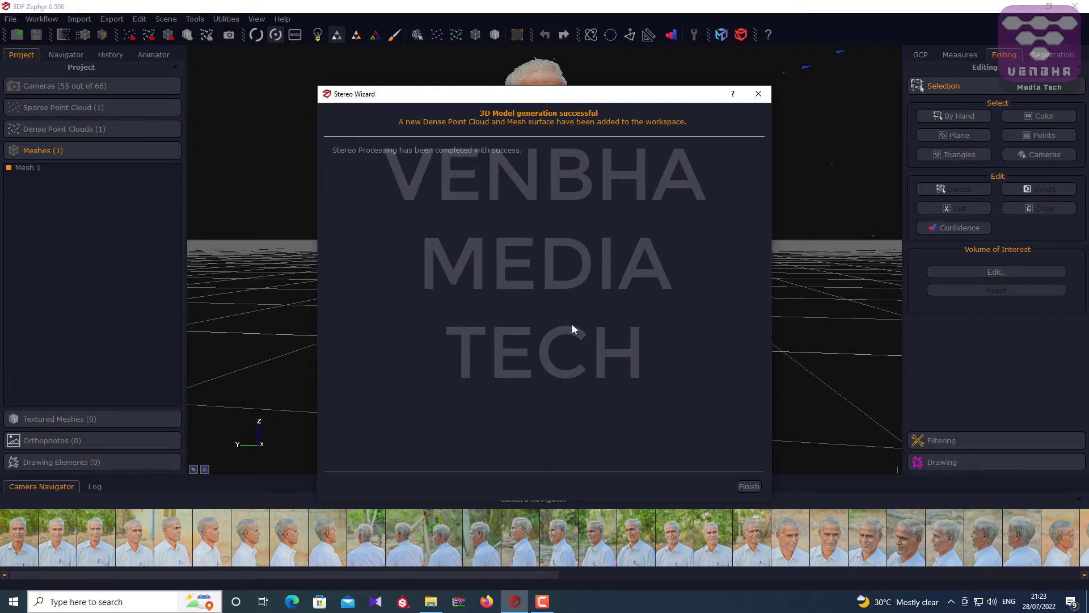
{"action": "left_click", "coordinate": [749, 487]}
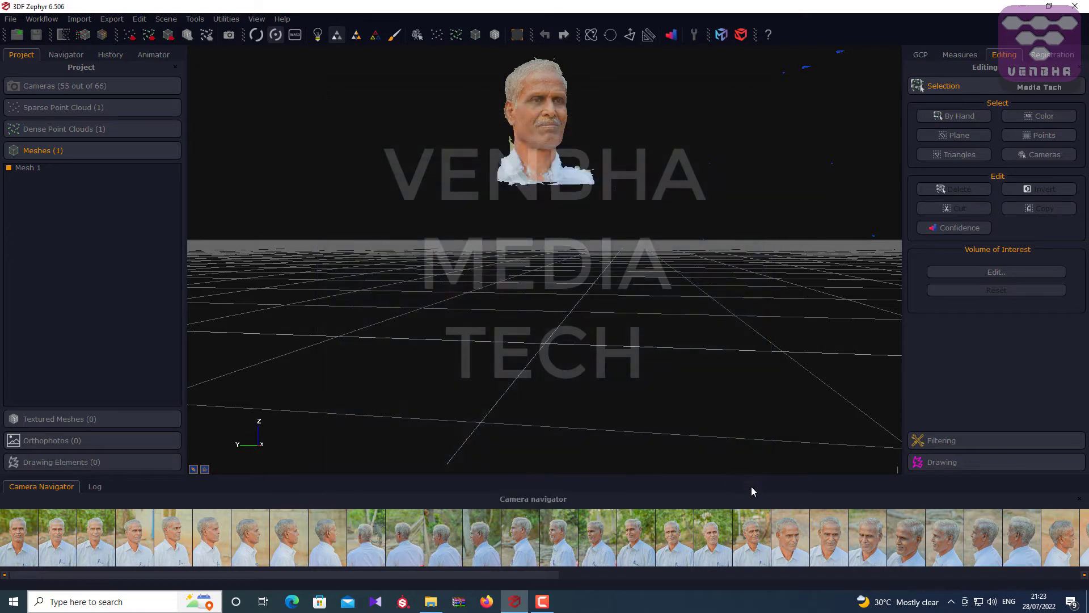
{"action": "right_click_drag", "start_coordinate": [565, 196], "coordinate": [563, 297]}
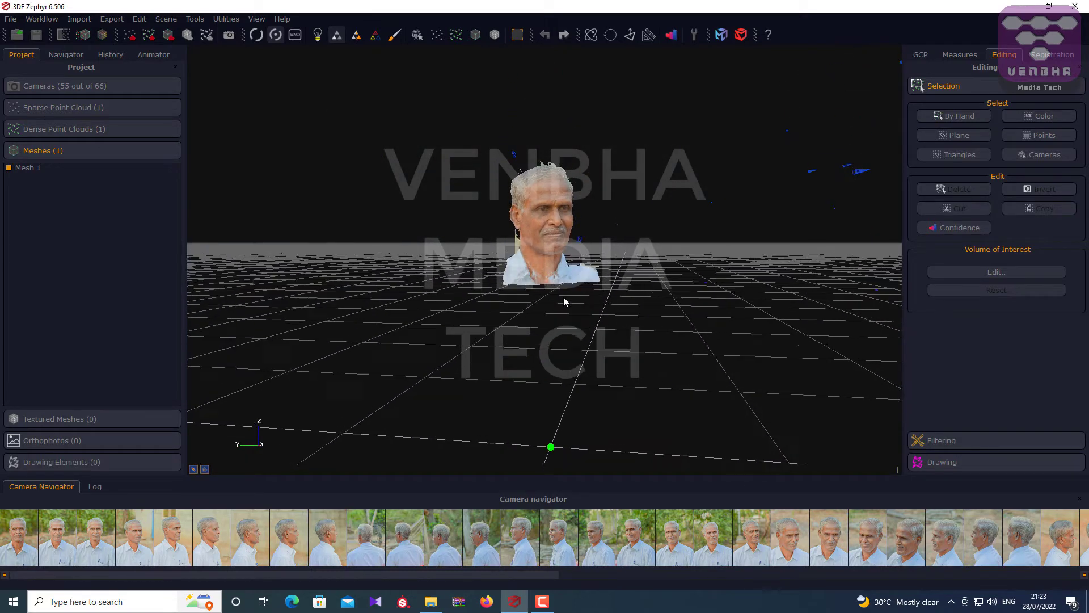
{"action": "left_click_drag", "start_coordinate": [587, 318], "coordinate": [581, 342]}
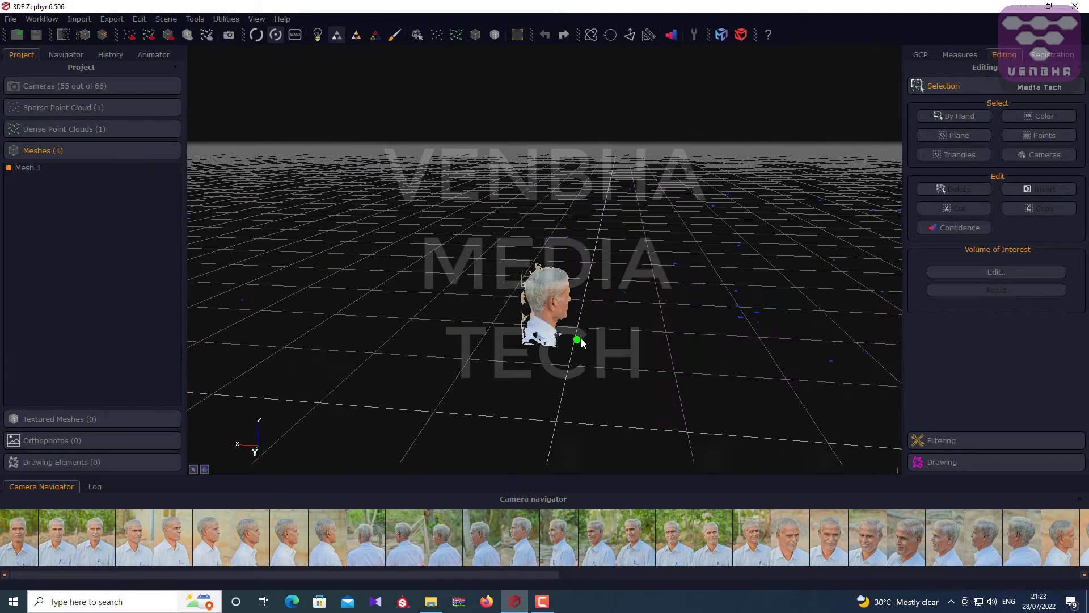
- Select the stray fragments behind the back of the head with a rectangular selection and delete them from the mesh
{"action": "left_click", "coordinate": [542, 601]}
{"action": "left_click", "coordinate": [547, 549]}
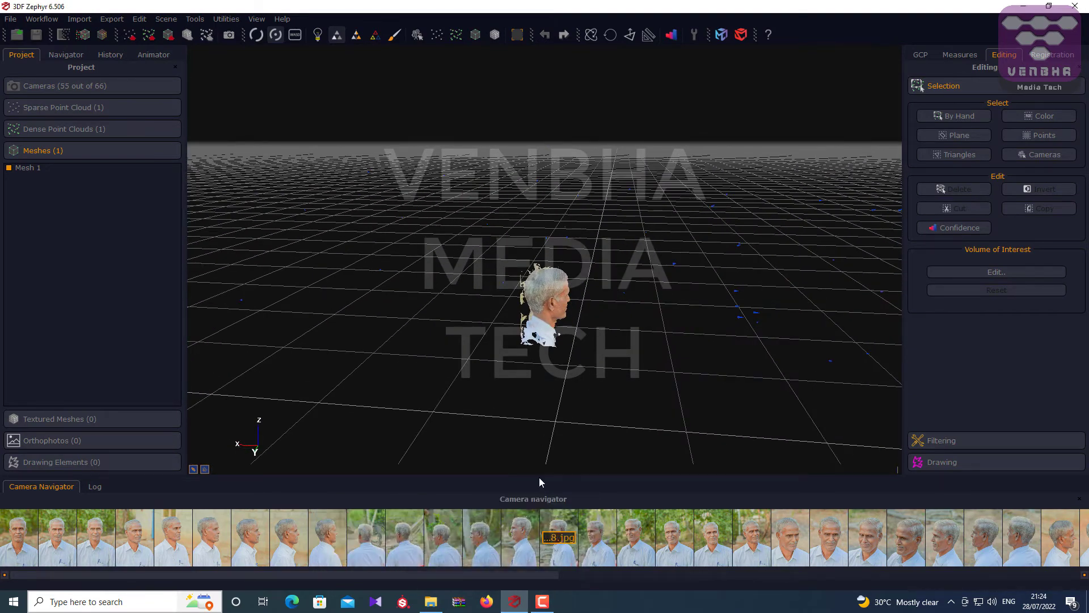
{"action": "scroll", "coordinate": [519, 344], "scroll_direction": "up", "scroll_amount": 1}
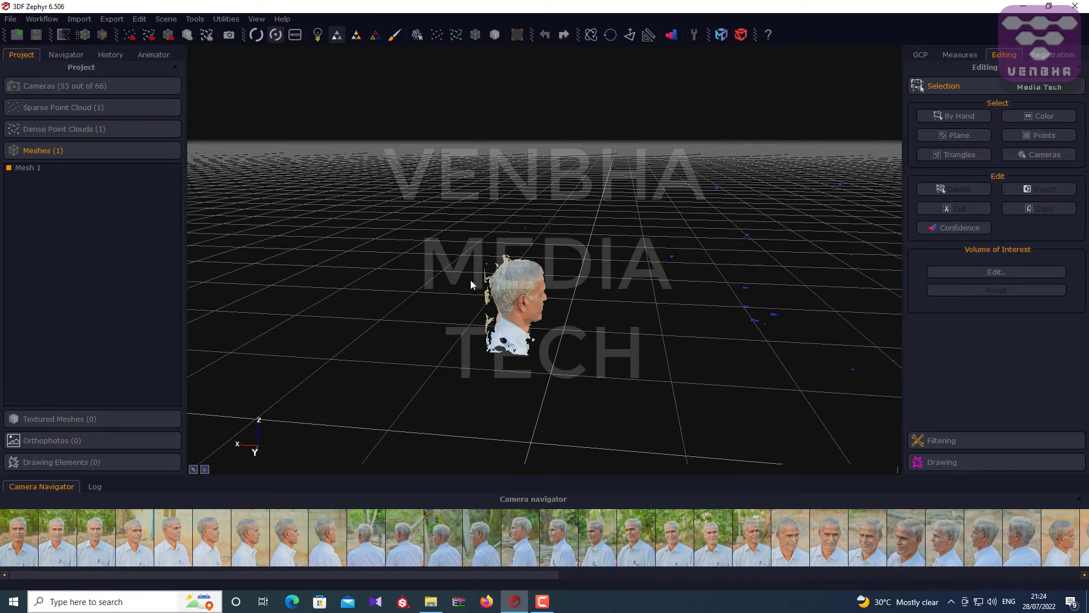
{"action": "scroll", "coordinate": [470, 279], "scroll_direction": "up", "scroll_amount": 1}
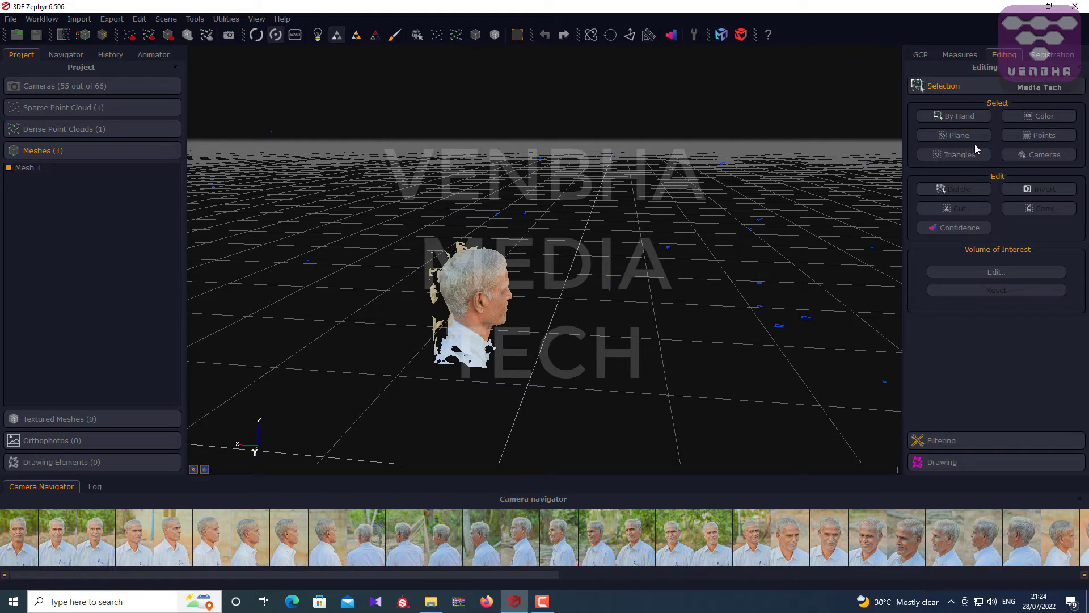
{"action": "left_click", "coordinate": [954, 116]}
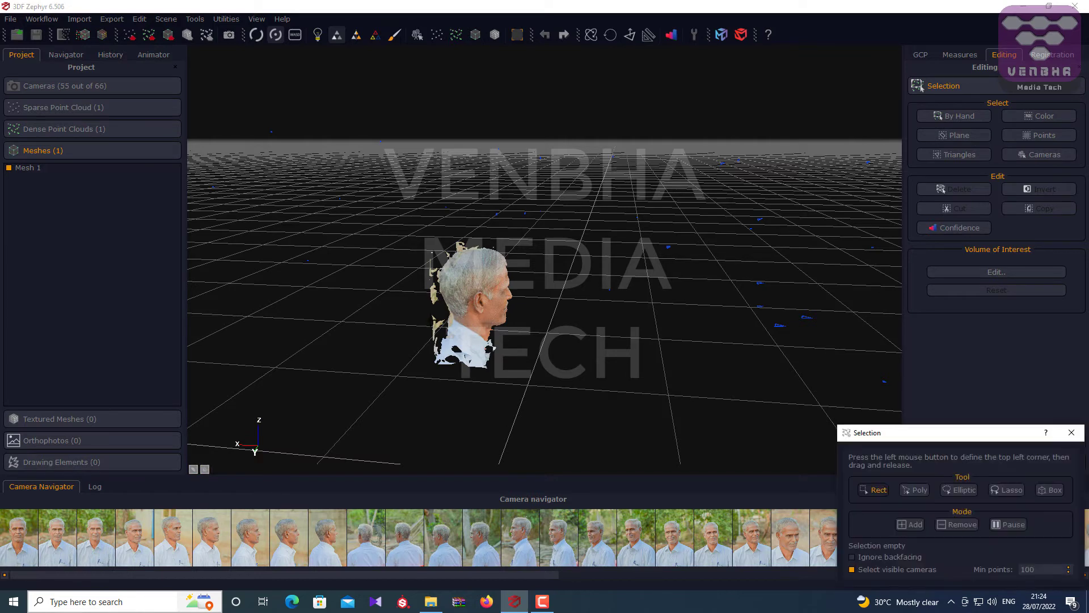
{"action": "scroll", "coordinate": [430, 319], "scroll_direction": "up", "scroll_amount": 3}
{"action": "scroll", "coordinate": [430, 319], "scroll_direction": "down", "scroll_amount": 3}
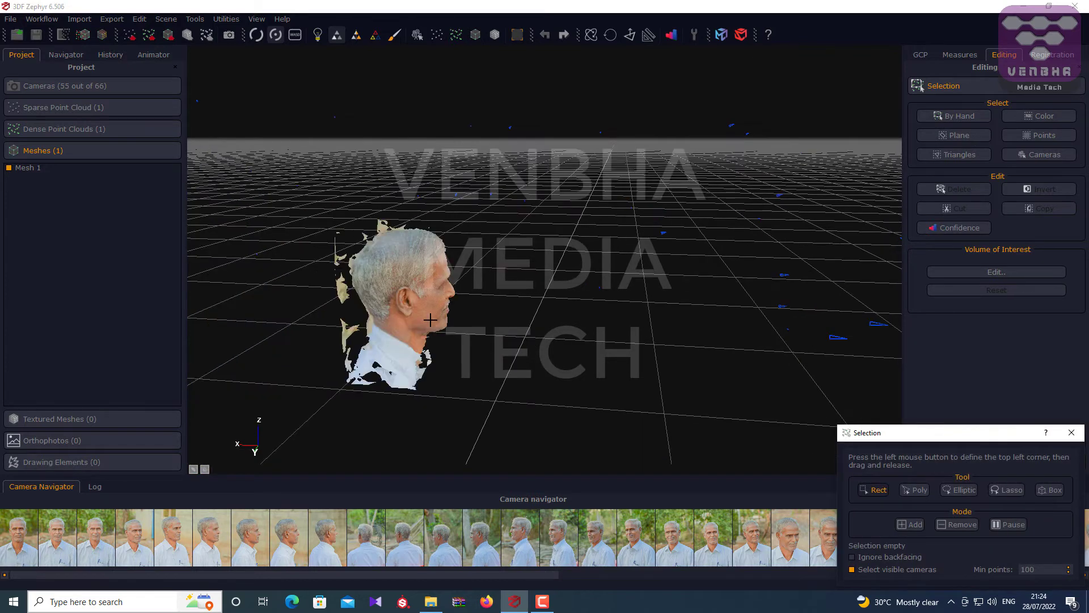
{"action": "left_click_drag", "start_coordinate": [294, 207], "coordinate": [349, 279]}
{"action": "left_click_drag", "start_coordinate": [286, 197], "coordinate": [349, 307]}
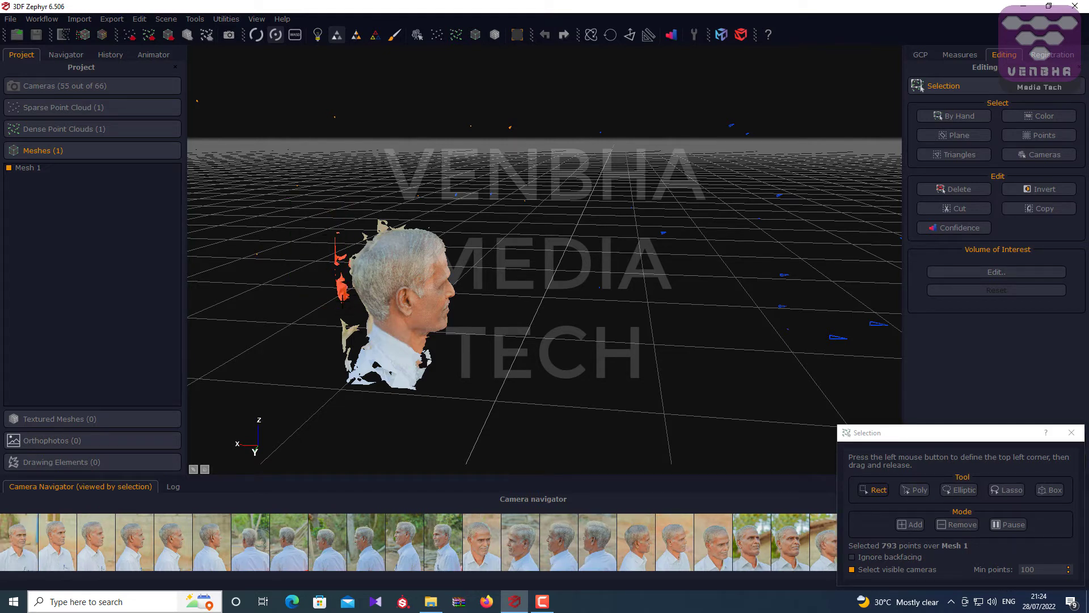
{"action": "left_click", "coordinate": [958, 189]}
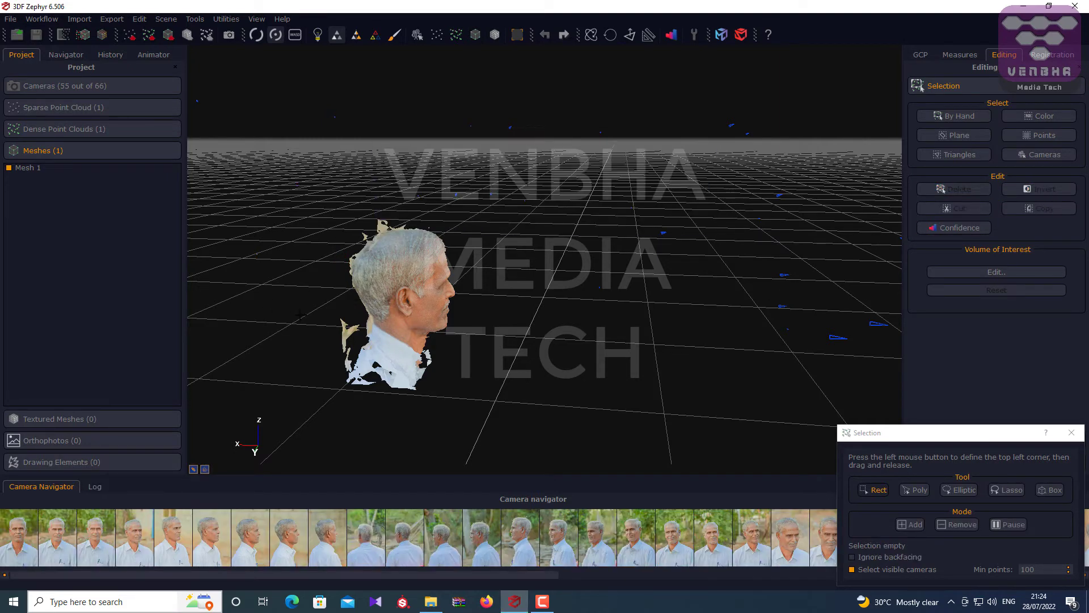
- Select the loose fragment behind the neck with the rectangular selection and delete it
{"action": "left_click_drag", "start_coordinate": [345, 328], "coordinate": [370, 352]}
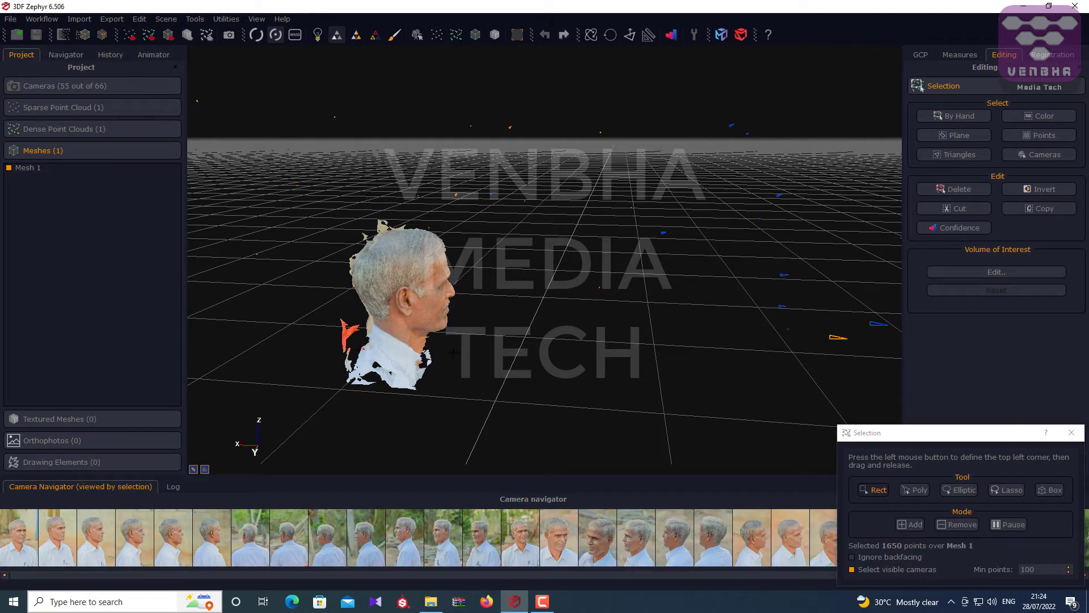
{"action": "left_click_drag", "start_coordinate": [296, 310], "coordinate": [354, 353]}
{"action": "left_click", "coordinate": [958, 189]}
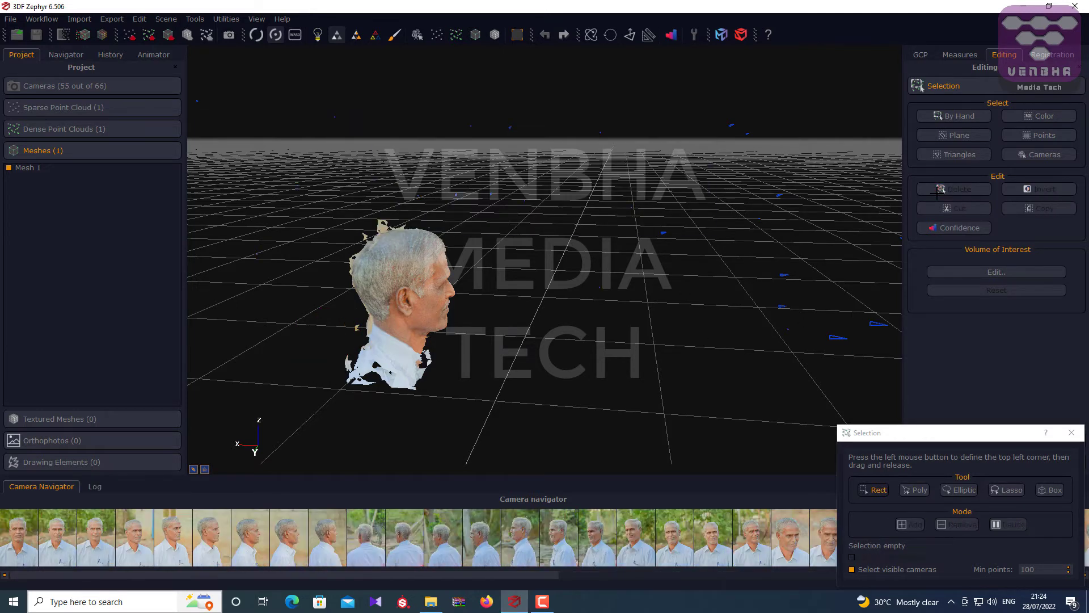
- Outline the small leftover piece behind the neck with a polygon selection and delete it
{"action": "left_click", "coordinate": [914, 490]}
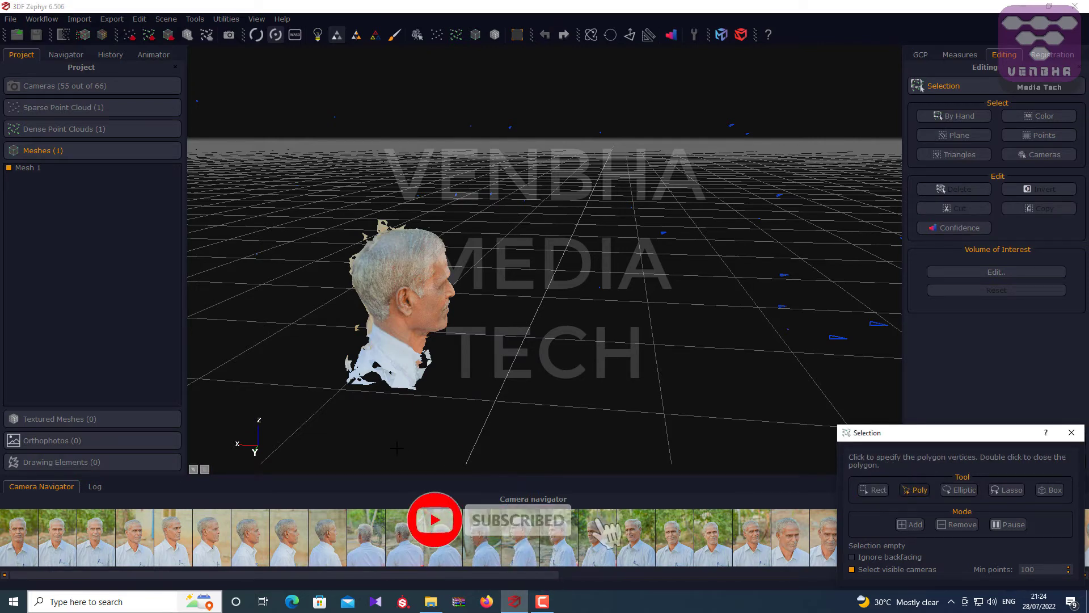
{"action": "middle_click_drag", "start_coordinate": [397, 448], "coordinate": [345, 412]}
{"action": "scroll", "coordinate": [347, 413], "scroll_direction": "up", "scroll_amount": 5}
{"action": "middle_click_drag", "start_coordinate": [492, 307], "coordinate": [445, 310]}
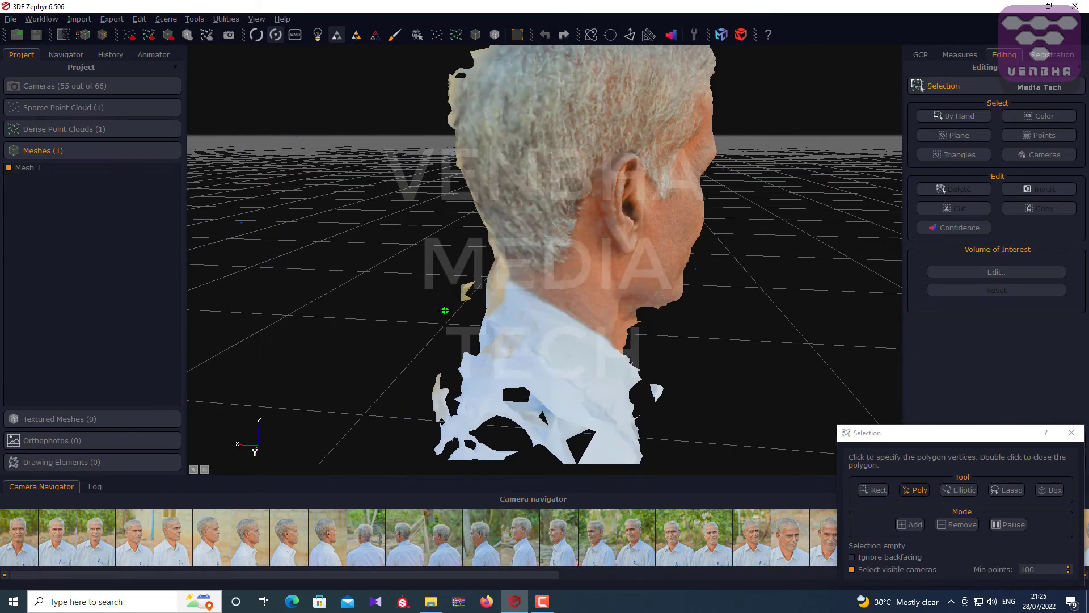
{"action": "left_click", "coordinate": [445, 284]}
{"action": "left_click", "coordinate": [482, 280]}
{"action": "double_click", "coordinate": [445, 282]}
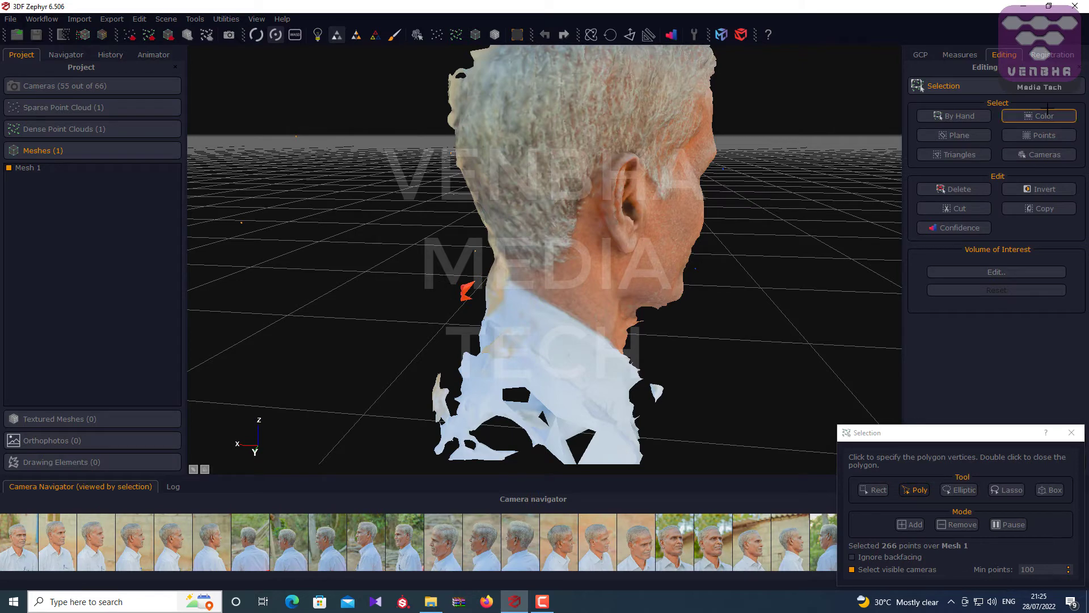
{"action": "left_click", "coordinate": [959, 189]}
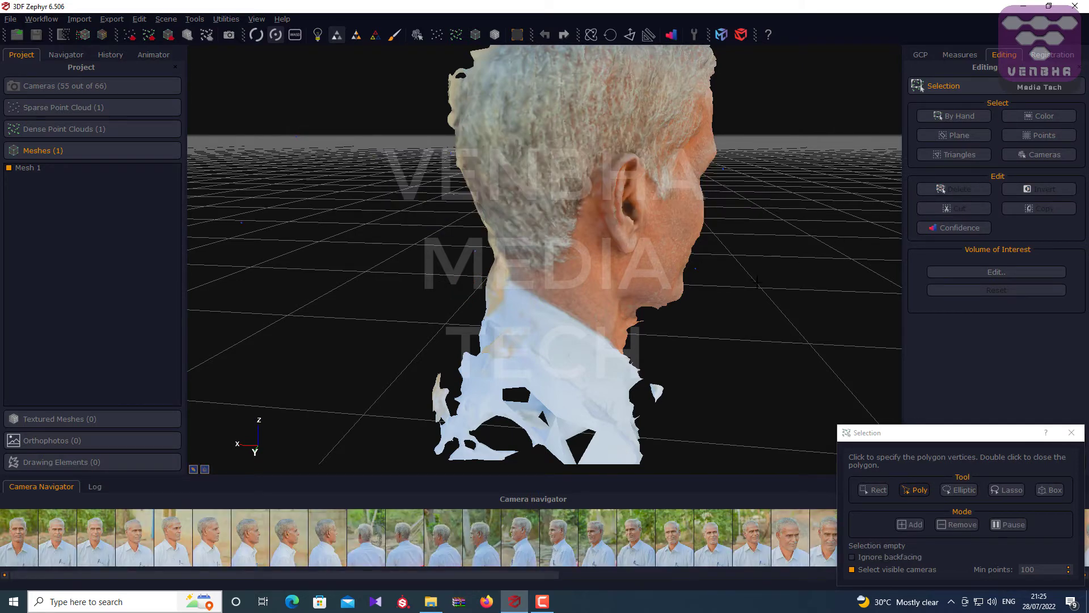
- Select the largest stray spike above the top of the head with a rectangular selection and delete it
{"action": "middle_click_drag", "start_coordinate": [757, 282], "coordinate": [749, 319]}
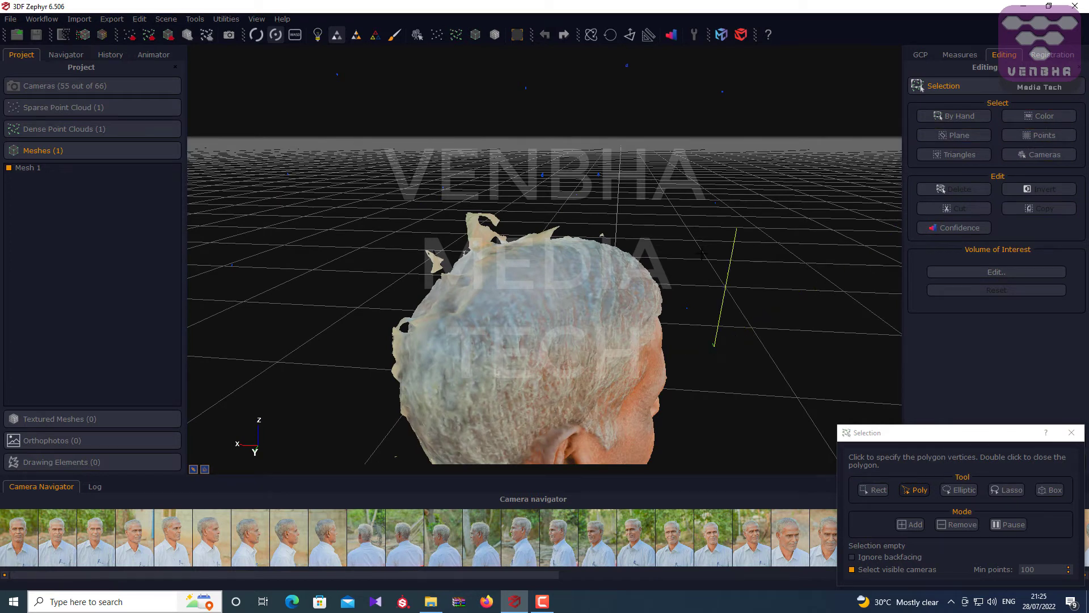
{"action": "double_click", "coordinate": [705, 292]}
{"action": "left_click", "coordinate": [954, 117]}
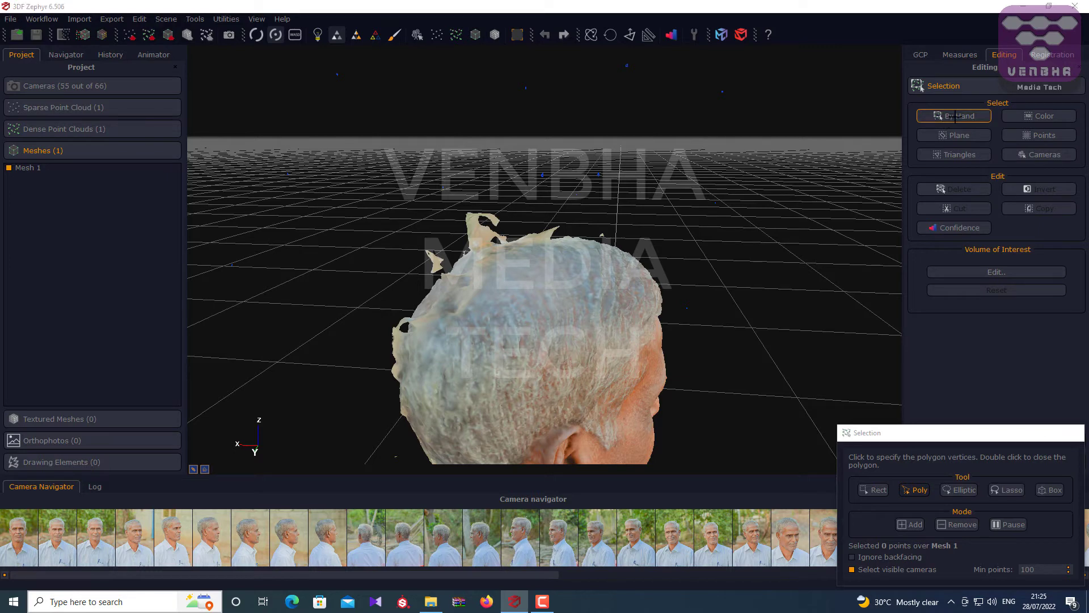
{"action": "left_click_drag", "start_coordinate": [756, 298], "coordinate": [672, 308]}
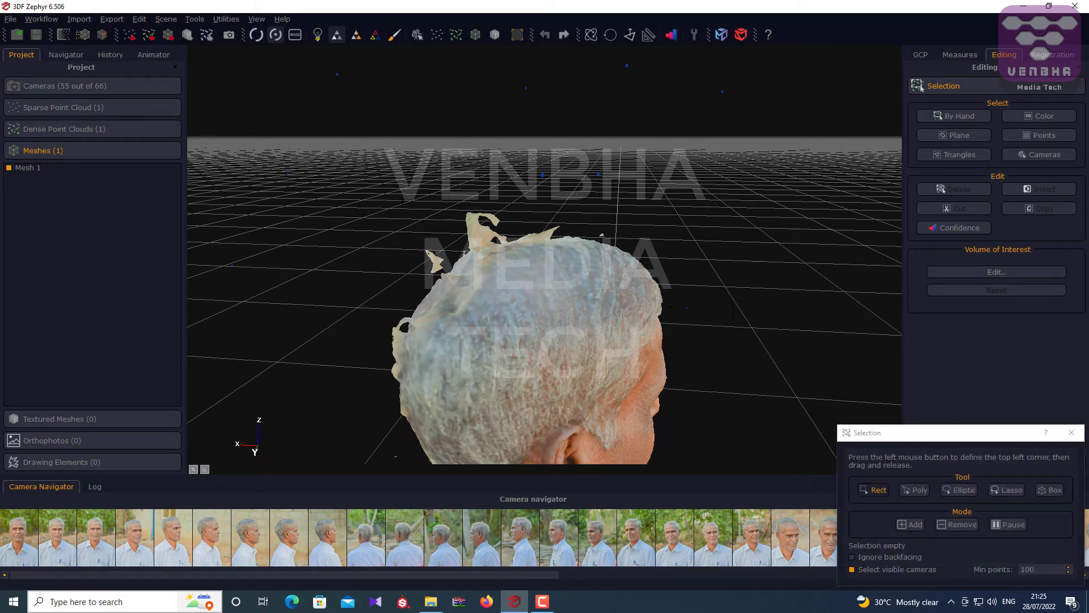
{"action": "left_click_drag", "start_coordinate": [393, 174], "coordinate": [500, 237]}
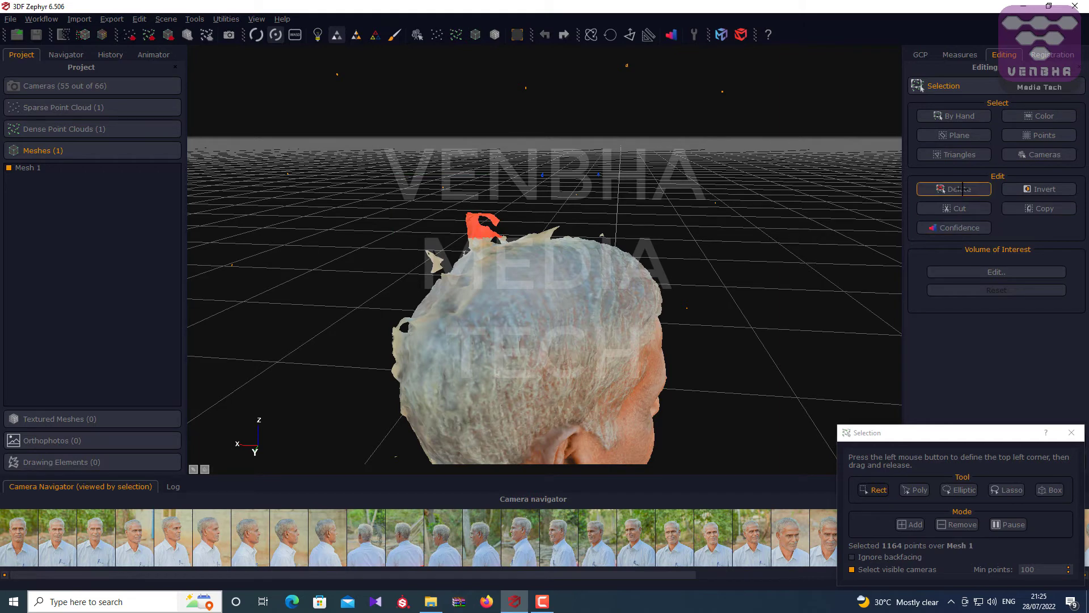
{"action": "left_click", "coordinate": [963, 189]}
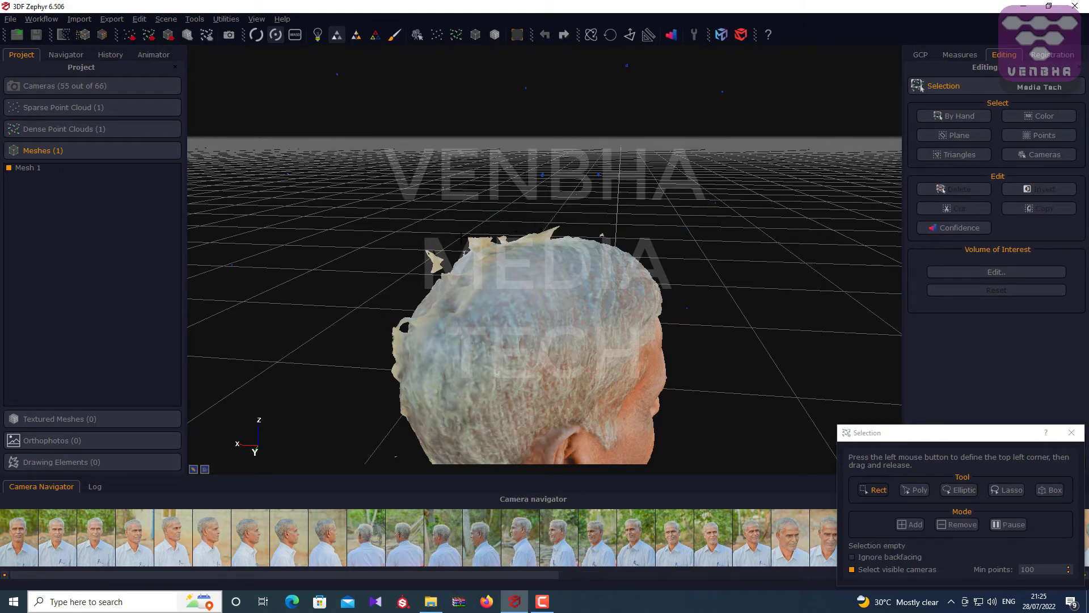
- Review the trimmed head from the side, close the selection tool, and turn the model to show the face
{"action": "middle_click_drag", "start_coordinate": [420, 192], "coordinate": [509, 211]}
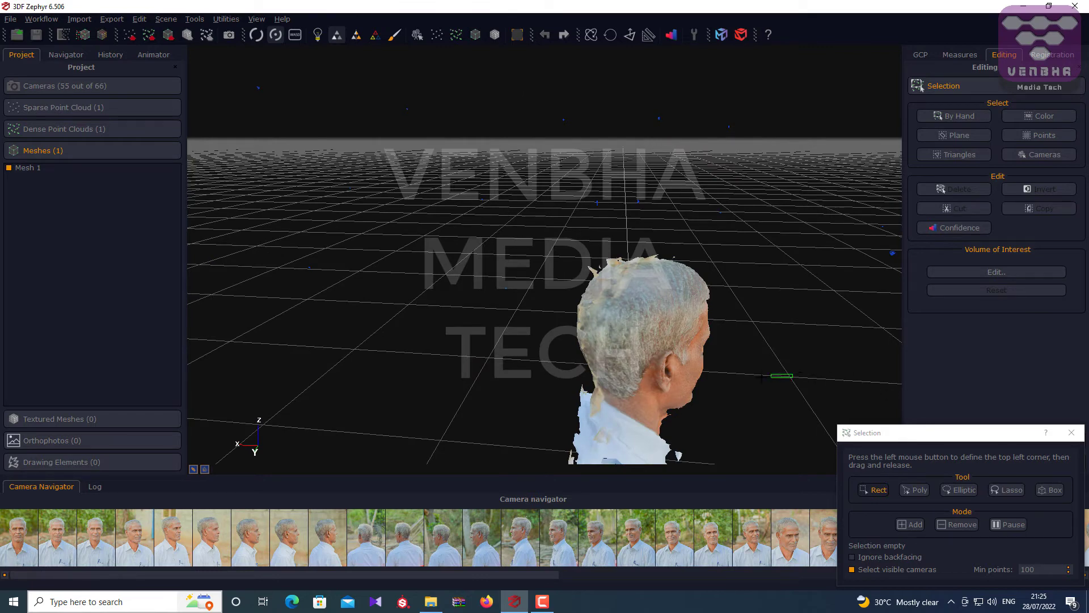
{"action": "left_click_drag", "start_coordinate": [762, 378], "coordinate": [726, 372]}
{"action": "middle_click_drag", "start_coordinate": [776, 379], "coordinate": [721, 361]}
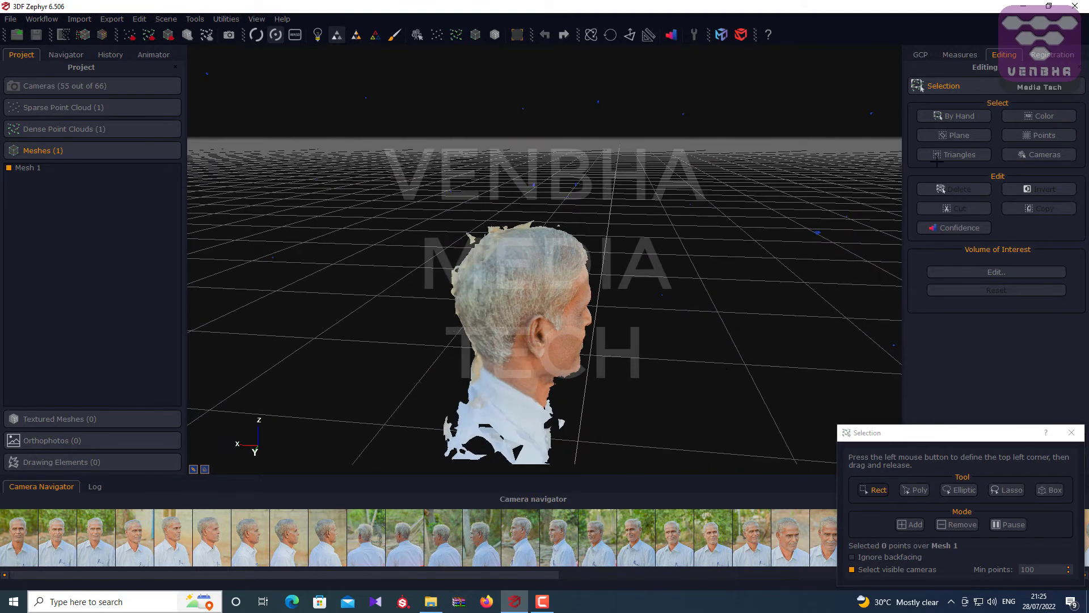
{"action": "left_click", "coordinate": [945, 59]}
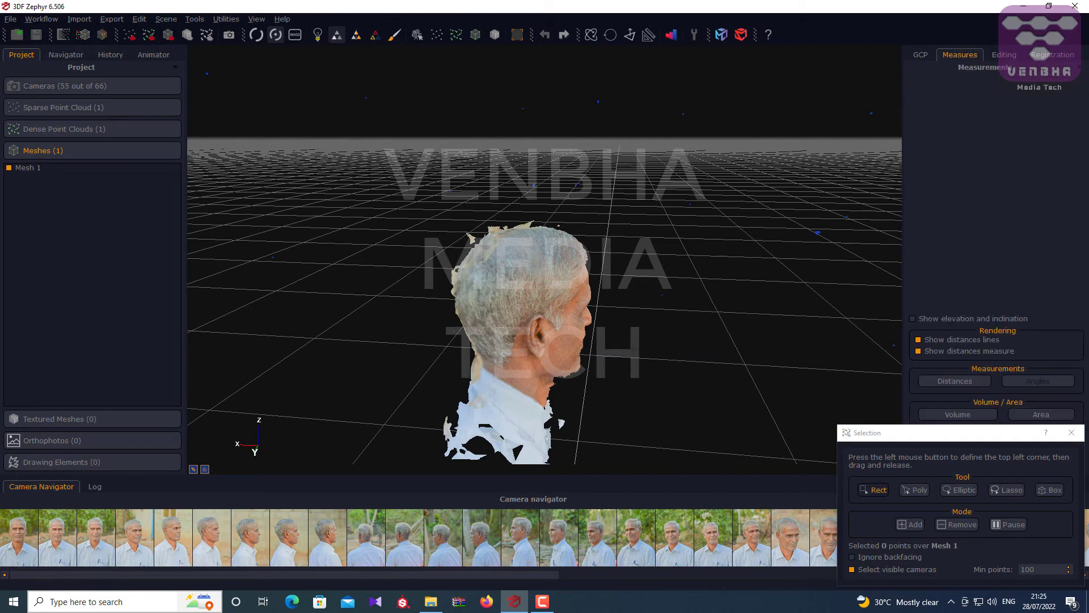
{"action": "left_click", "coordinate": [1072, 432]}
{"action": "left_click_drag", "start_coordinate": [654, 335], "coordinate": [671, 315]}
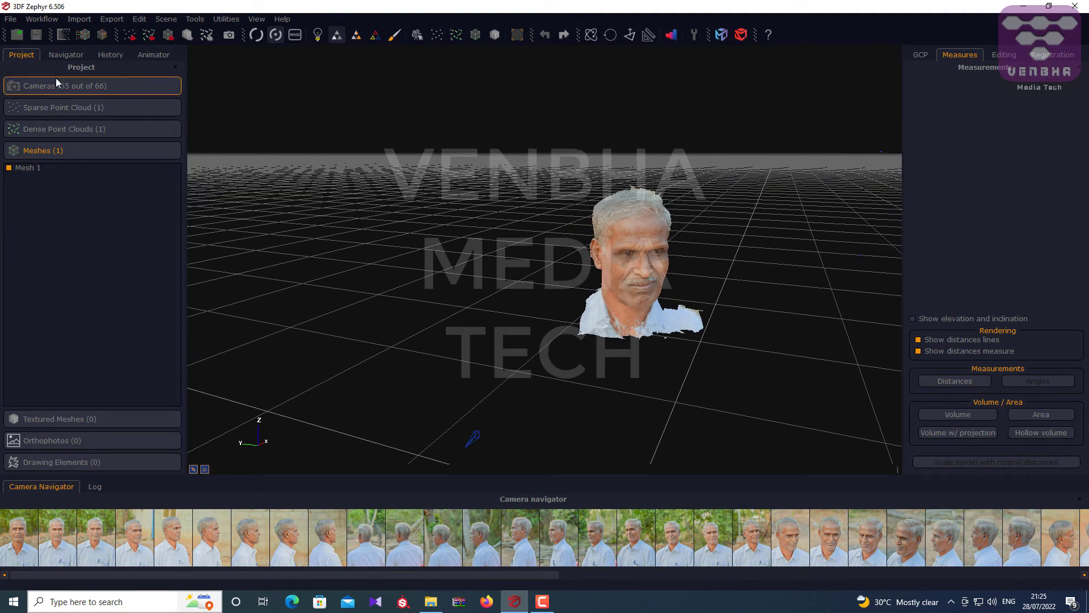
- Generate a textured mesh from Mesh 1 using all cameras, the General category and the Default multi texture preset
{"action": "left_click", "coordinate": [42, 19]}
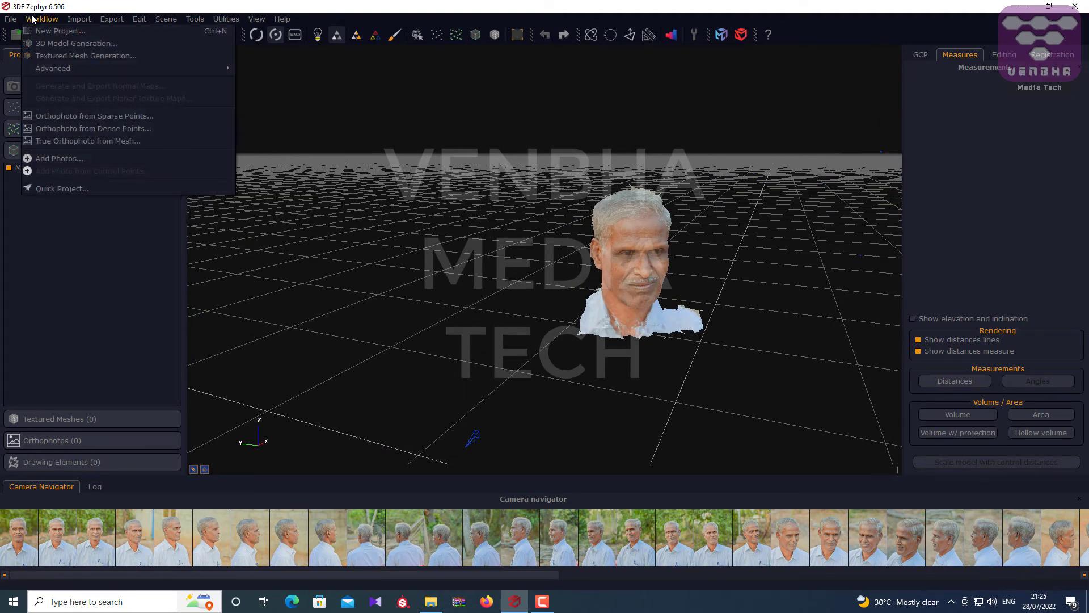
{"action": "left_click", "coordinate": [83, 57]}
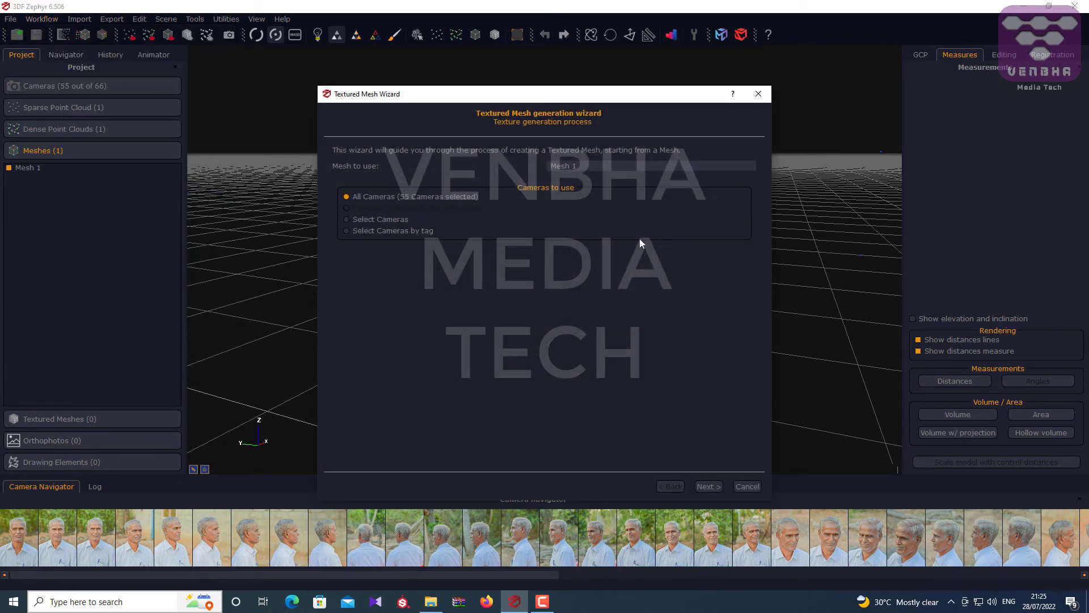
{"action": "left_click", "coordinate": [708, 488]}
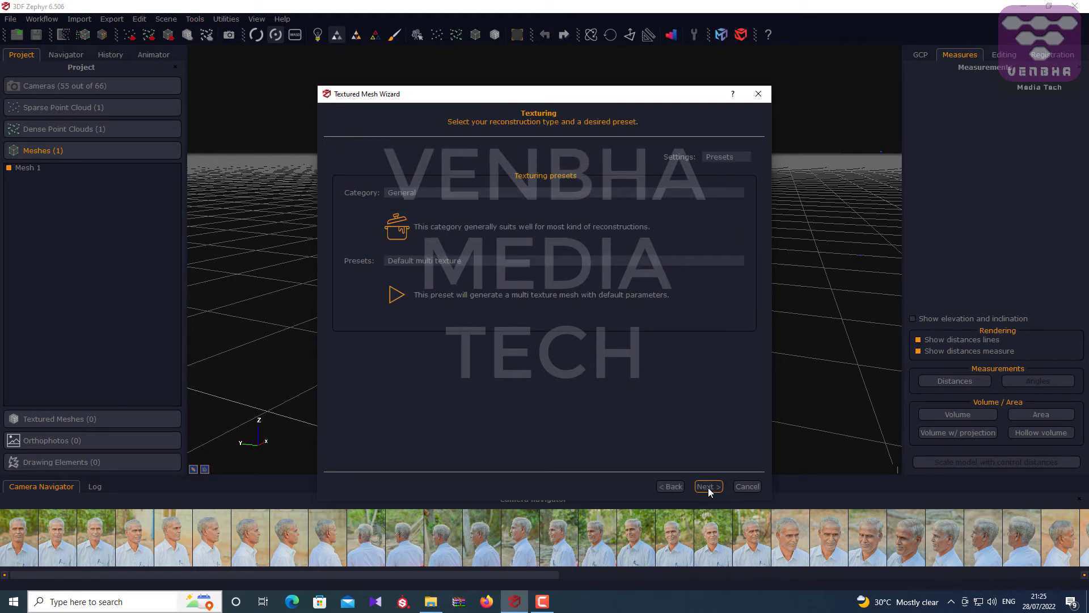
{"action": "left_click", "coordinate": [709, 488]}
{"action": "left_click", "coordinate": [601, 148]}
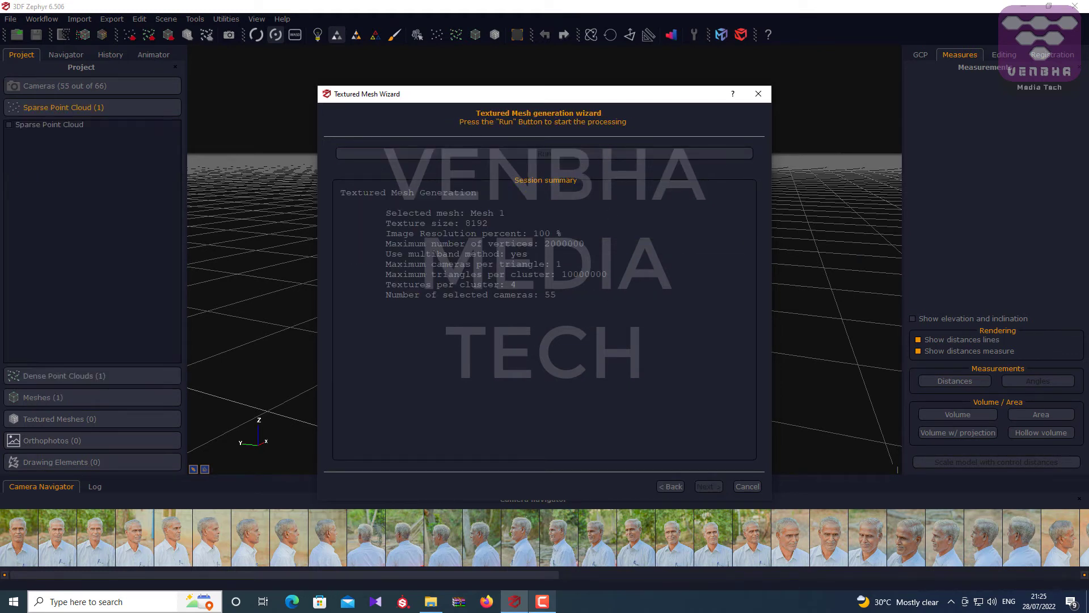
{"action": "left_click", "coordinate": [542, 602]}
{"action": "left_click", "coordinate": [550, 533]}
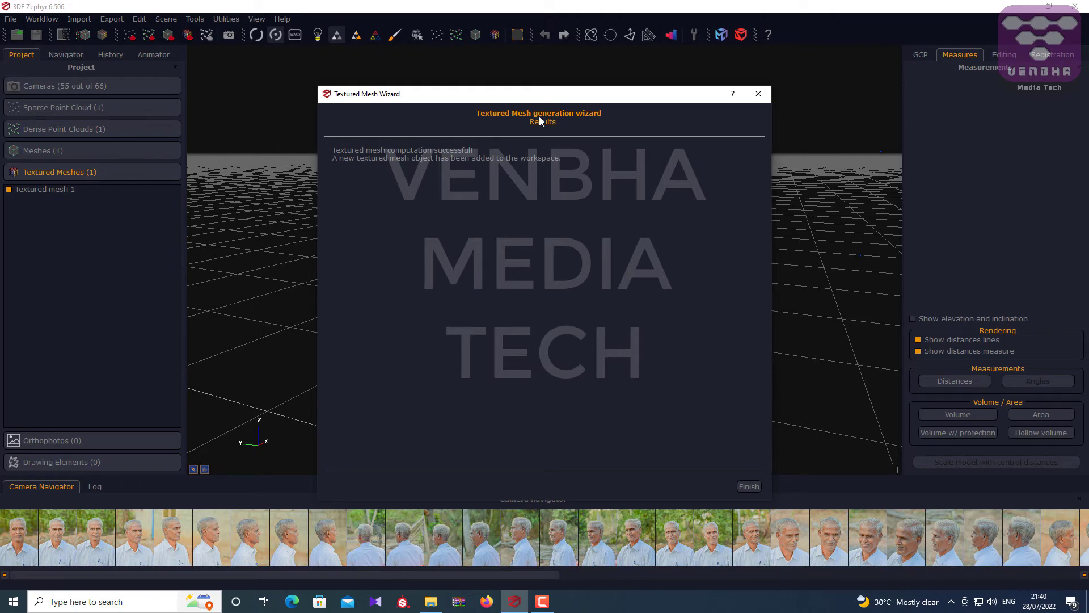
{"action": "left_click", "coordinate": [749, 486]}
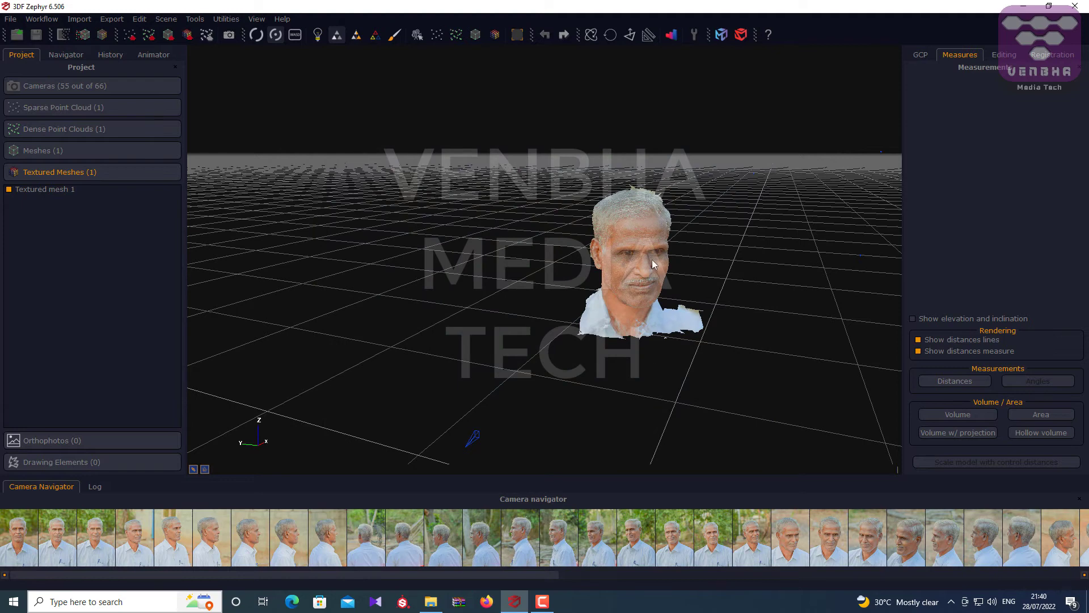
- Set up the export of Textured mesh 1 in Obj/Mtl format with PNG textures and Export Normals turned off
{"action": "scroll", "coordinate": [652, 259], "scroll_direction": "up", "scroll_amount": 8}
{"action": "scroll", "coordinate": [651, 260], "scroll_direction": "down", "scroll_amount": 4}
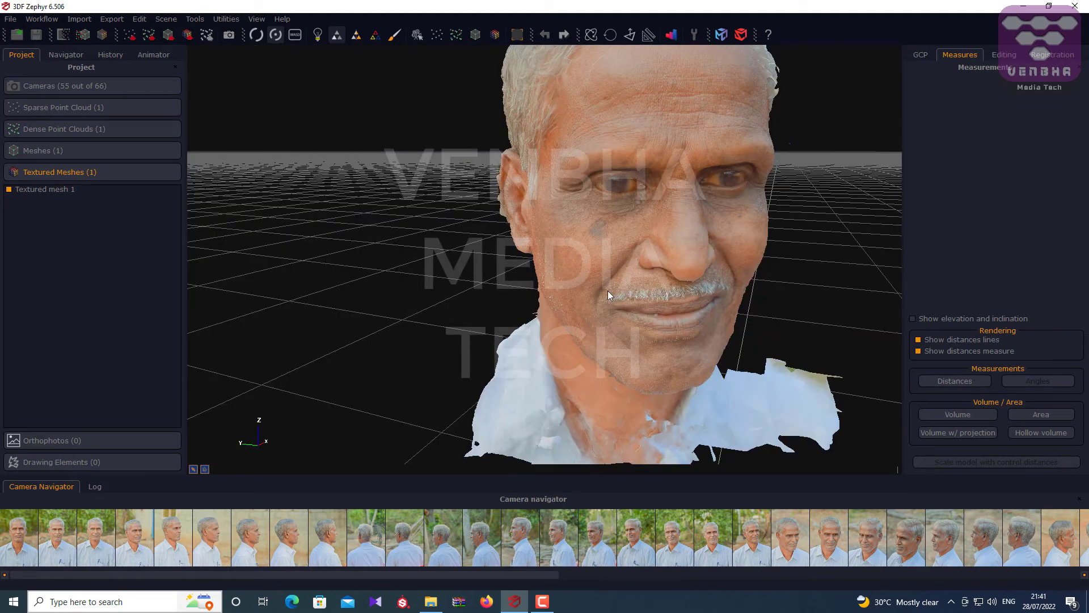
{"action": "left_click", "coordinate": [44, 23]}
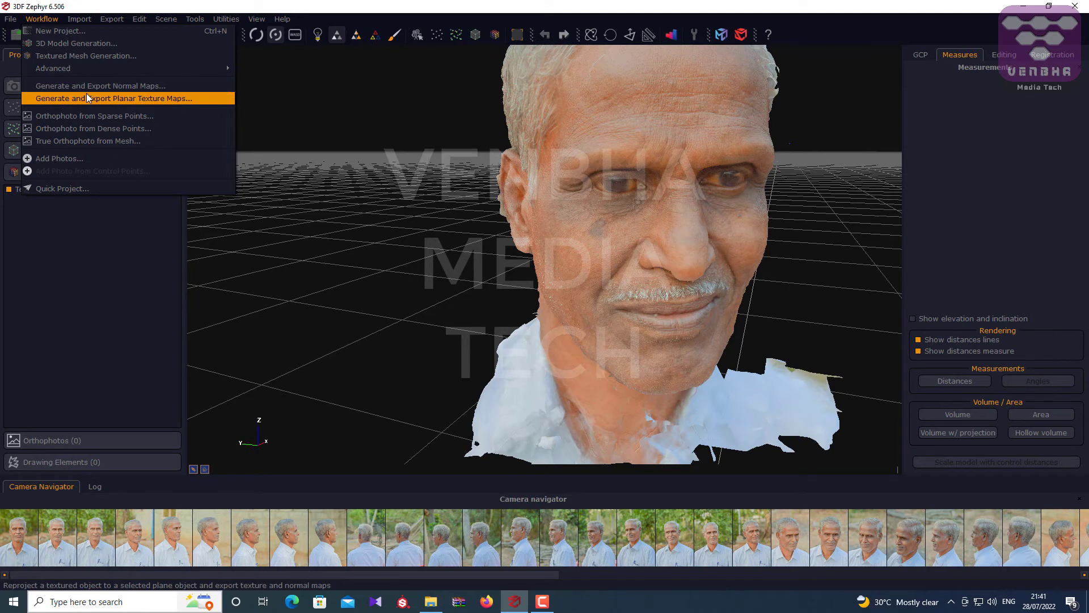
{"action": "mouse_move", "coordinate": [77, 22]}
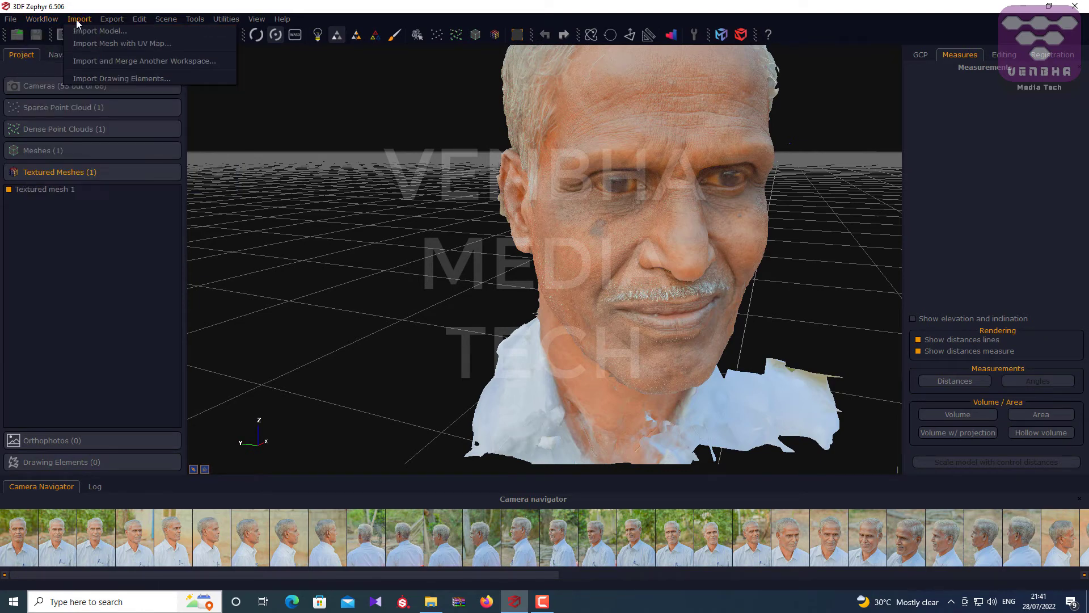
{"action": "mouse_move", "coordinate": [114, 19]}
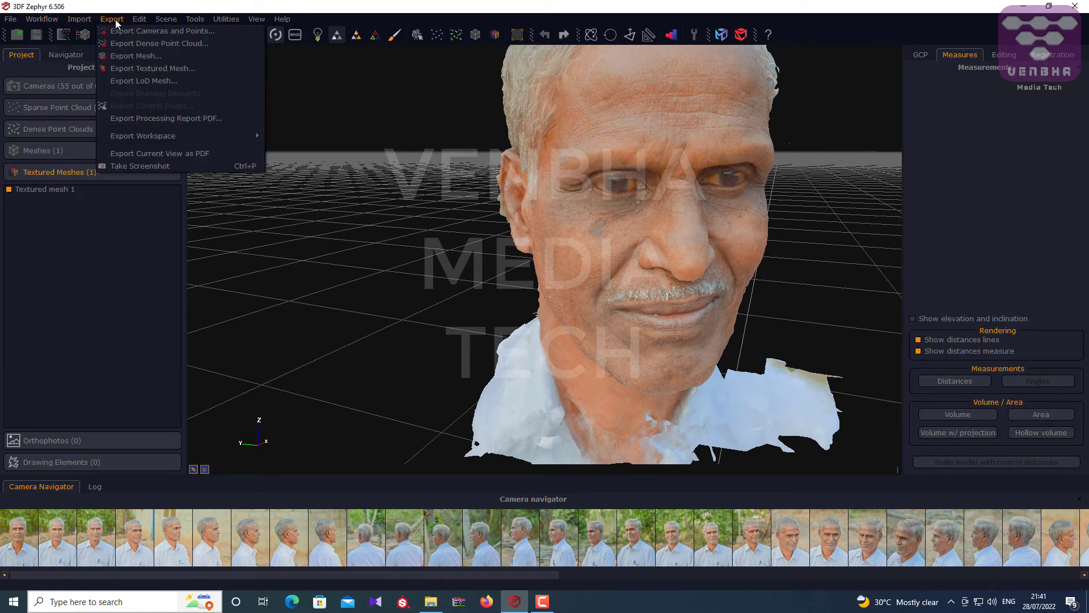
{"action": "left_click", "coordinate": [143, 70]}
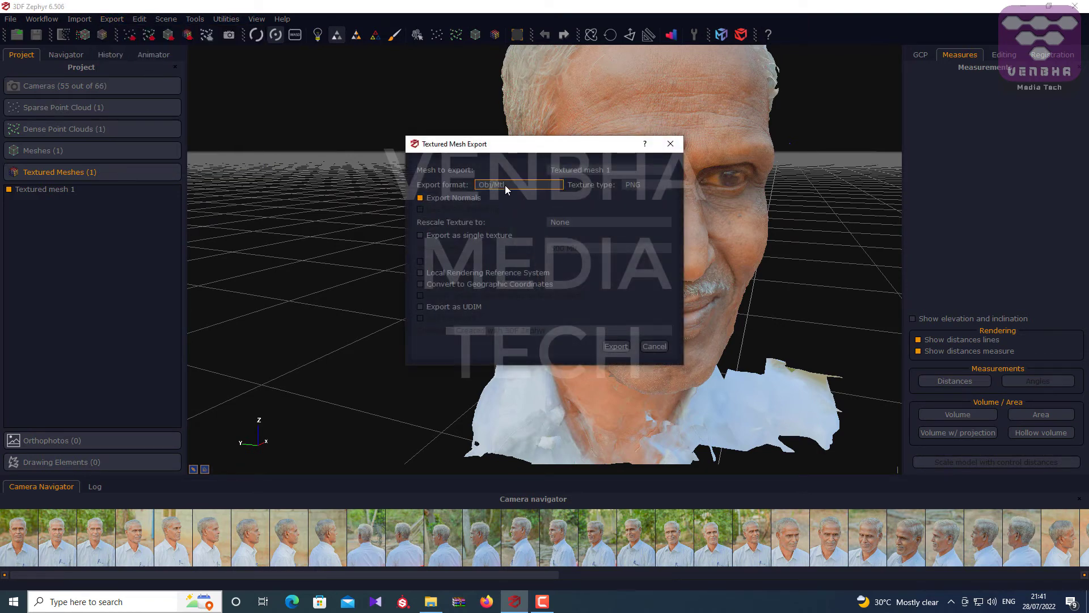
{"action": "left_click", "coordinate": [506, 187]}
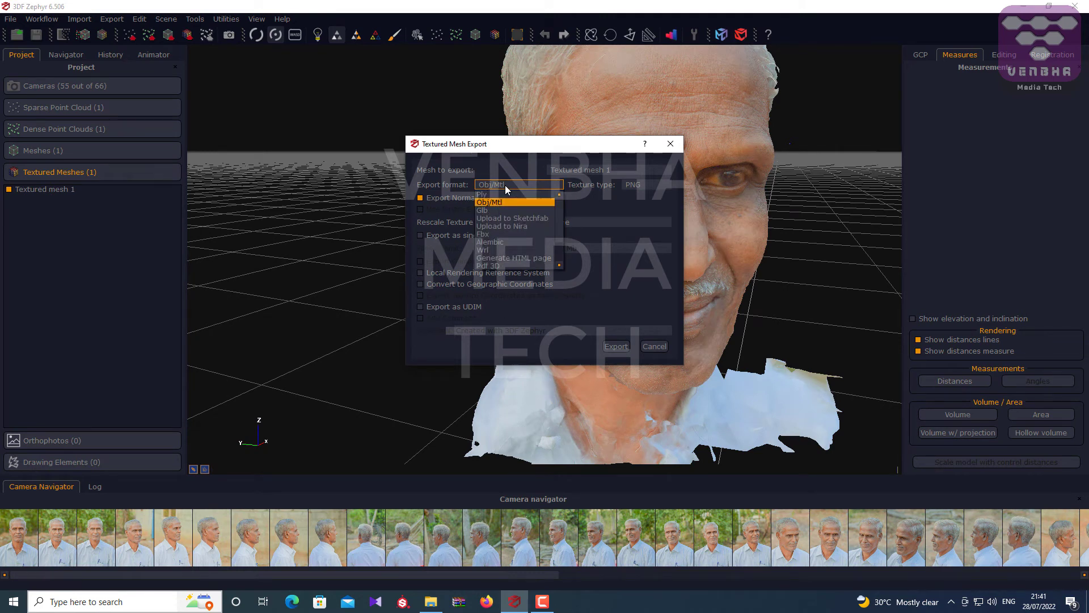
{"action": "left_click", "coordinate": [505, 187]}
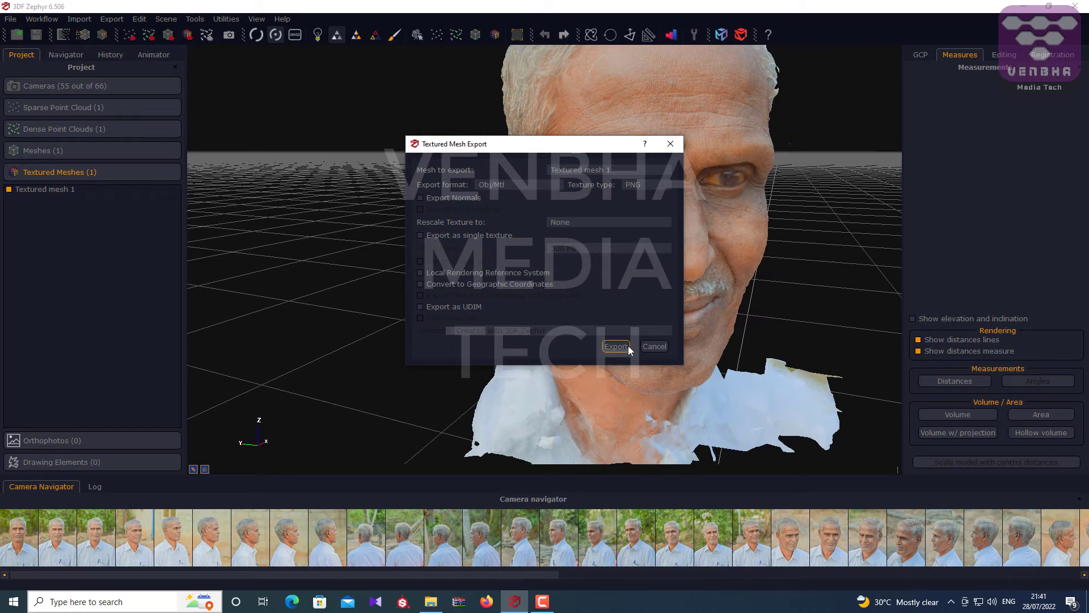
- Export the textured mesh as Textured_mesh_1 into New folder on the Desktop
{"action": "left_click", "coordinate": [611, 346]}
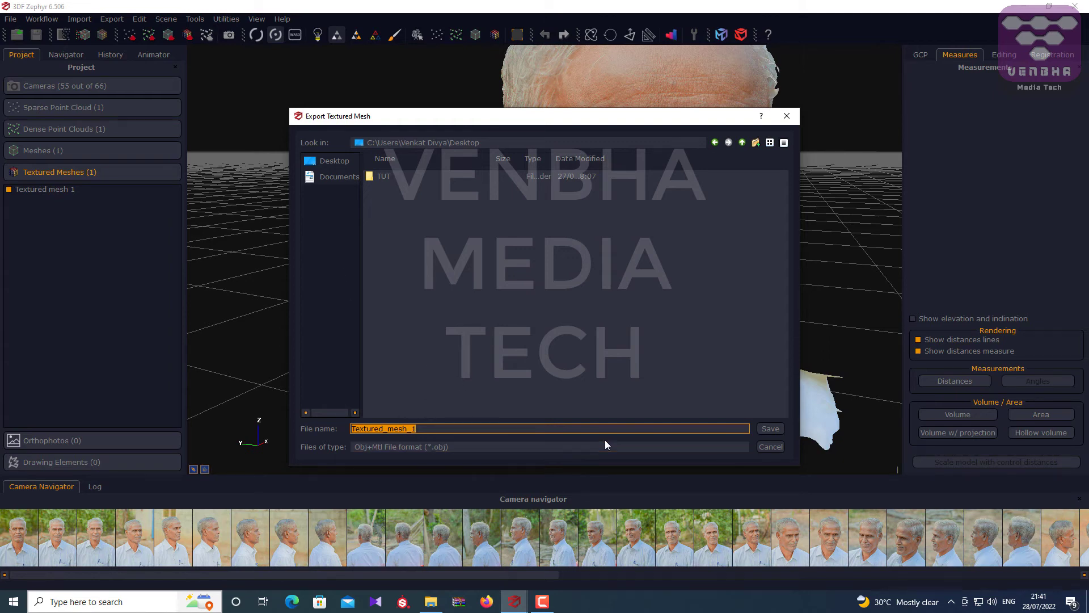
{"action": "left_click", "coordinate": [771, 428]}
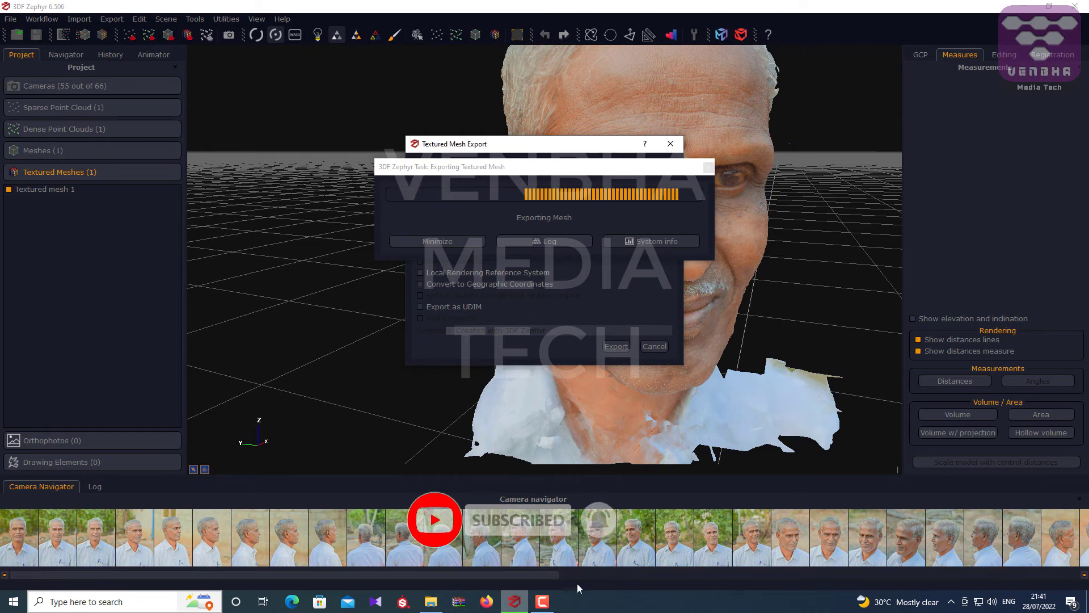
{"action": "left_click", "coordinate": [543, 601]}
{"action": "left_click", "coordinate": [582, 536]}
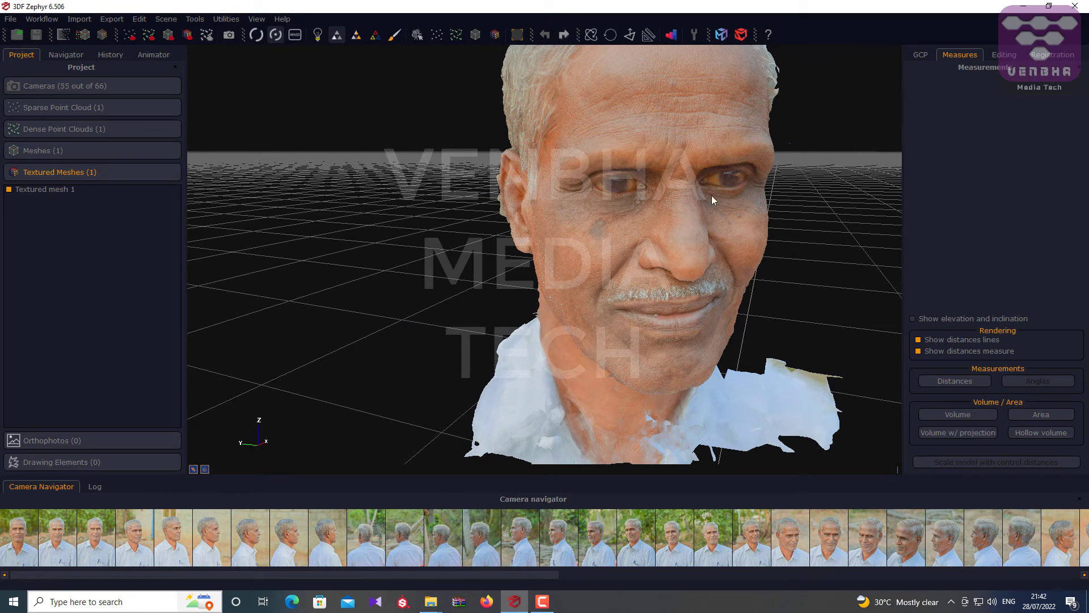
- Switch to File Explorer and open the exported Textured_mesh_1.obj from New folder in 3D Viewer
{"action": "scroll", "coordinate": [522, 235], "scroll_direction": "down", "scroll_amount": 3}
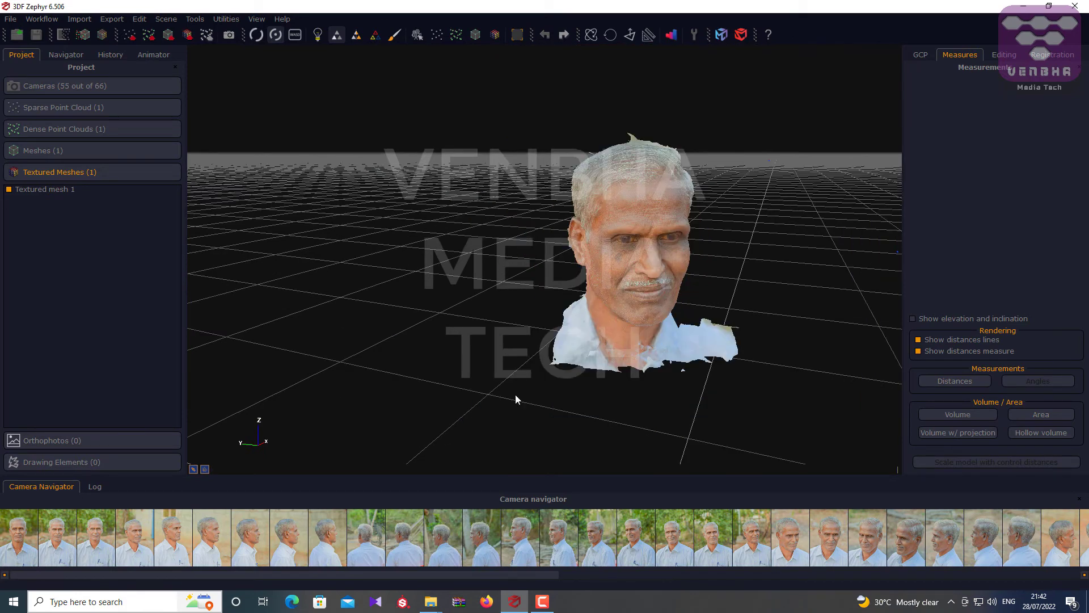
{"action": "mouse_move", "coordinate": [429, 608]}
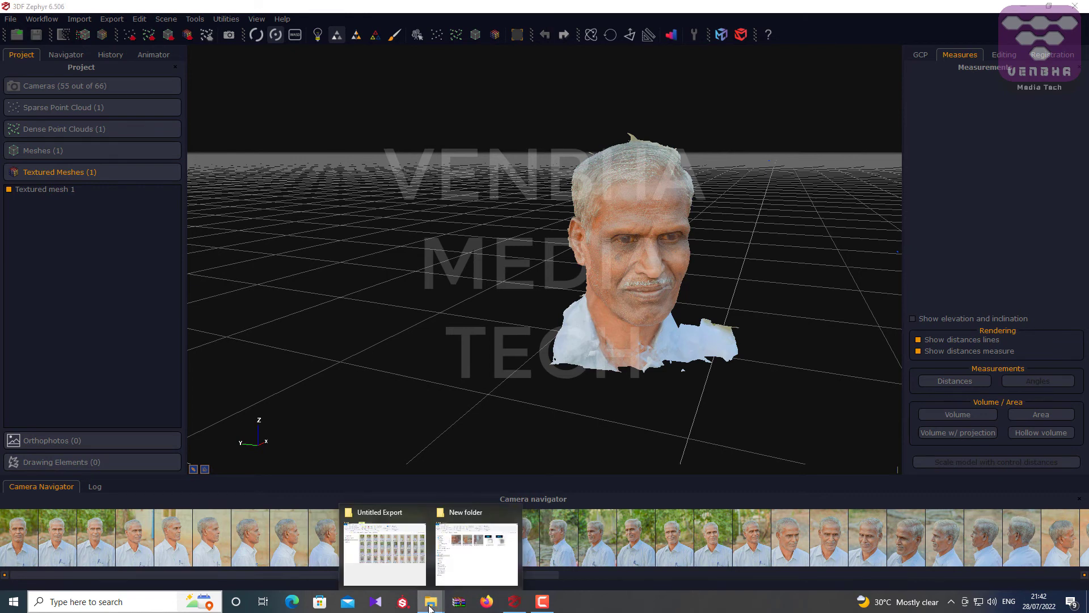
{"action": "left_click", "coordinate": [470, 566]}
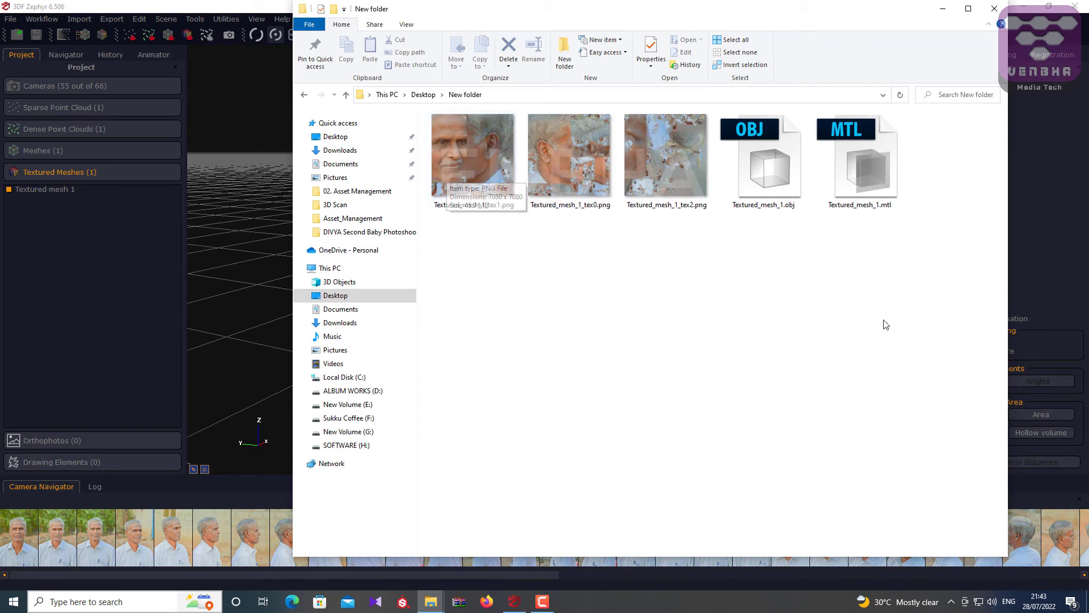
{"action": "left_click", "coordinate": [770, 167]}
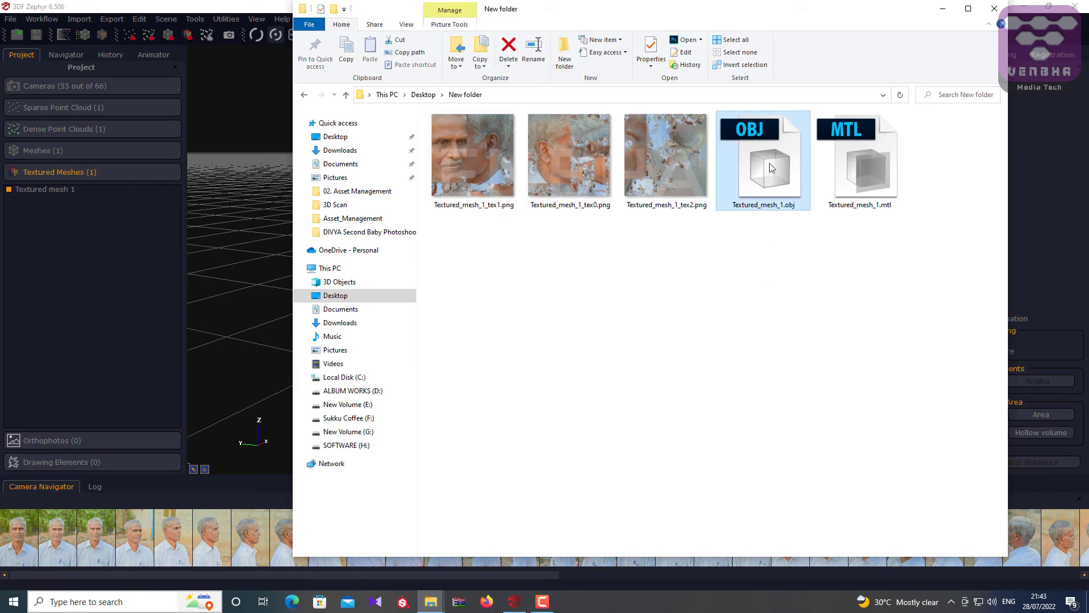
{"action": "right_click", "coordinate": [772, 167]}
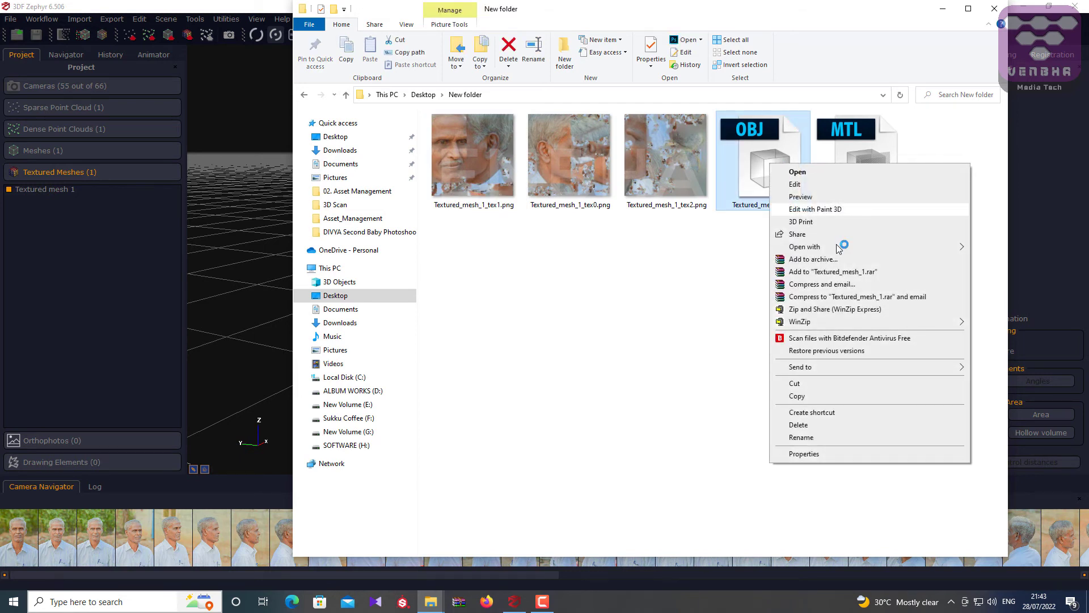
{"action": "mouse_move", "coordinate": [817, 252]}
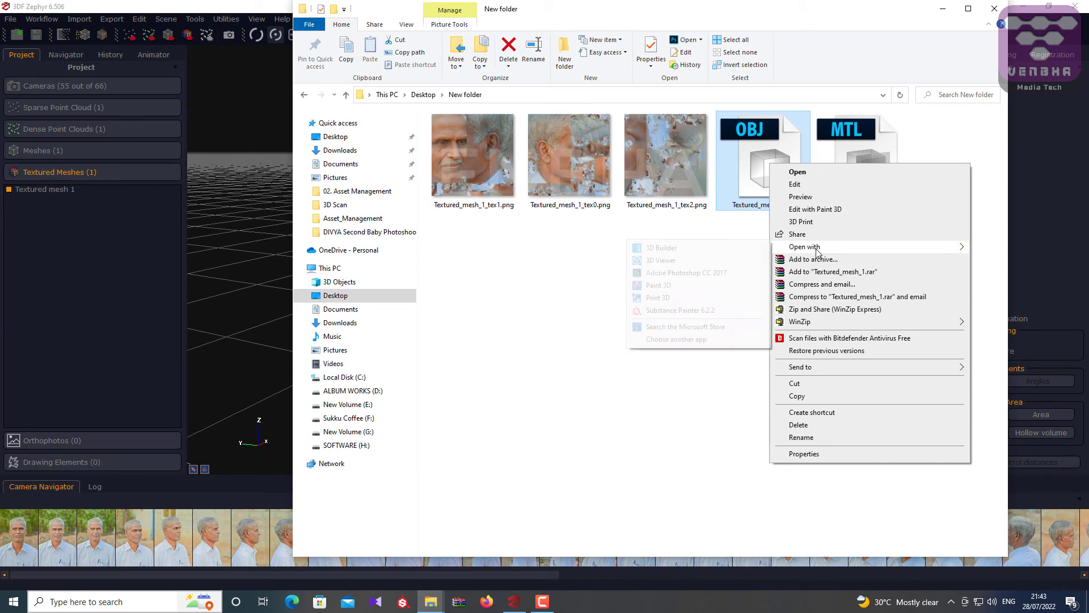
{"action": "left_click", "coordinate": [661, 261]}
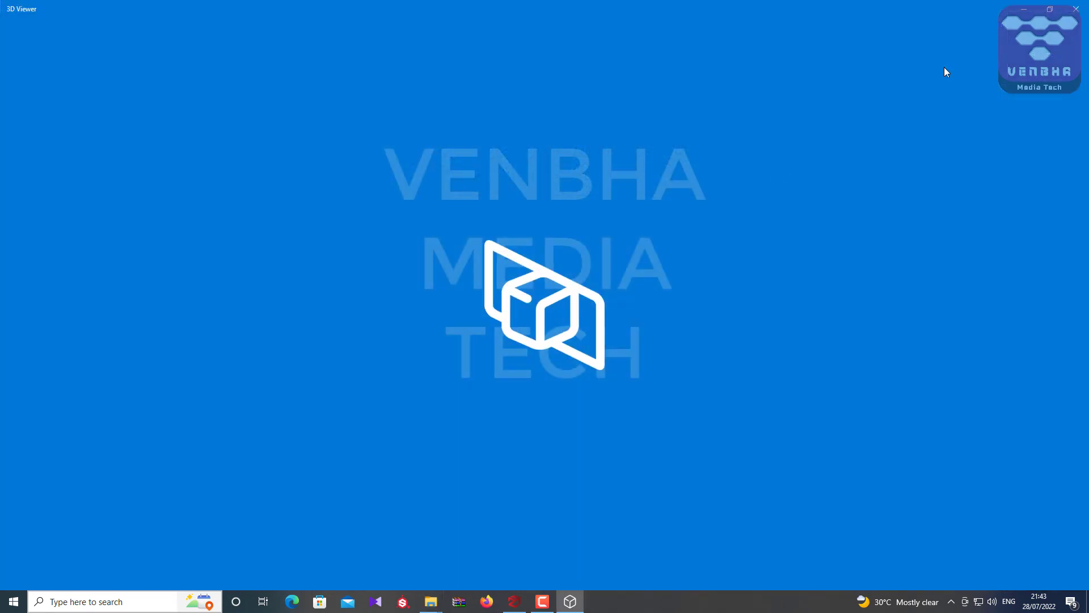
{"action": "mouse_move", "coordinate": [548, 610]}
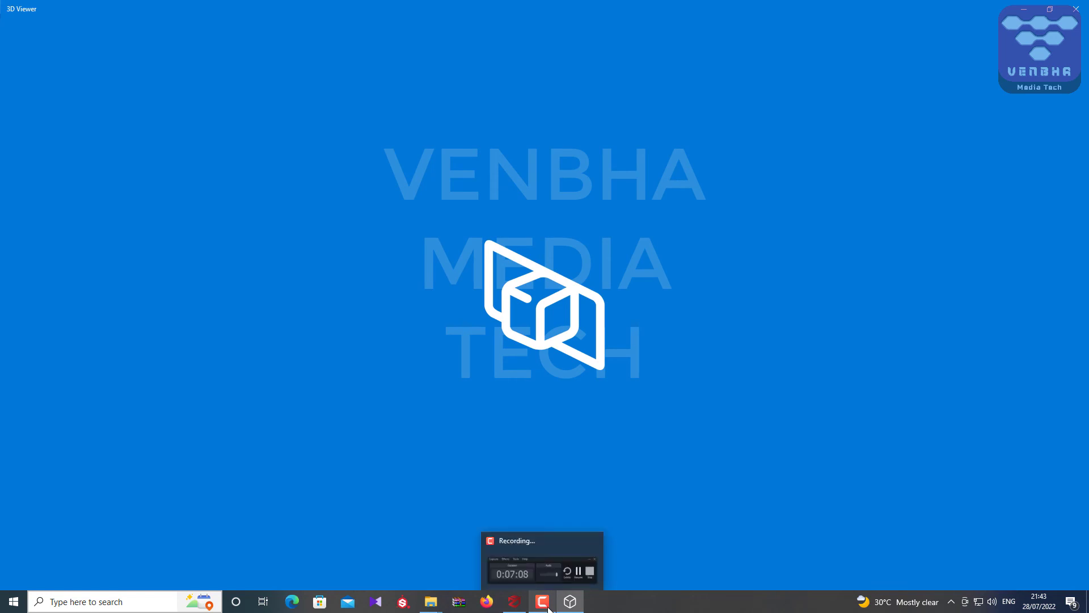
{"action": "left_click", "coordinate": [550, 560]}
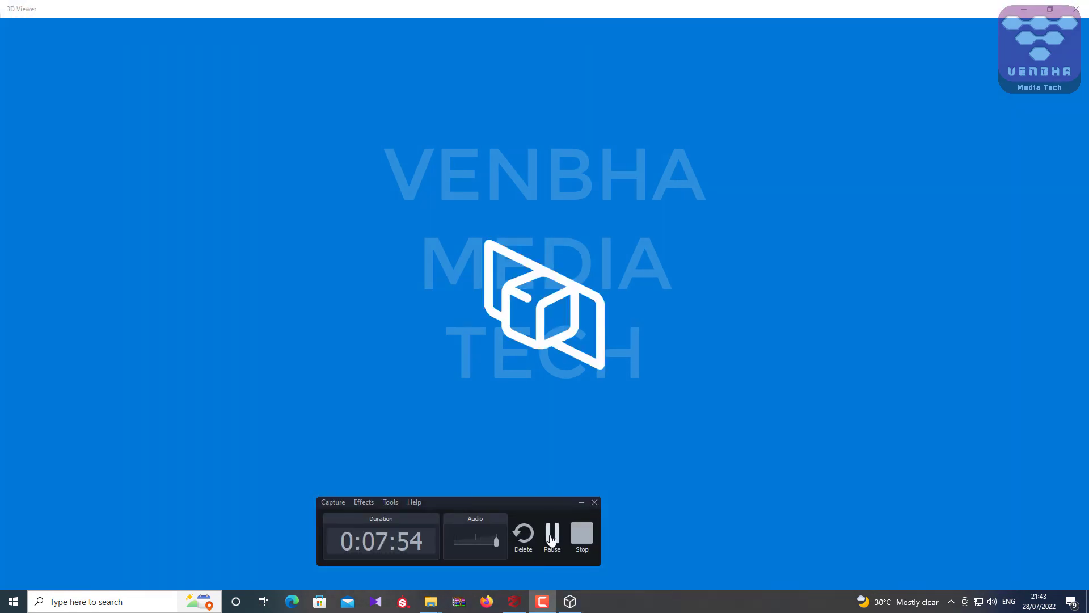
{"action": "left_click", "coordinate": [553, 536]}
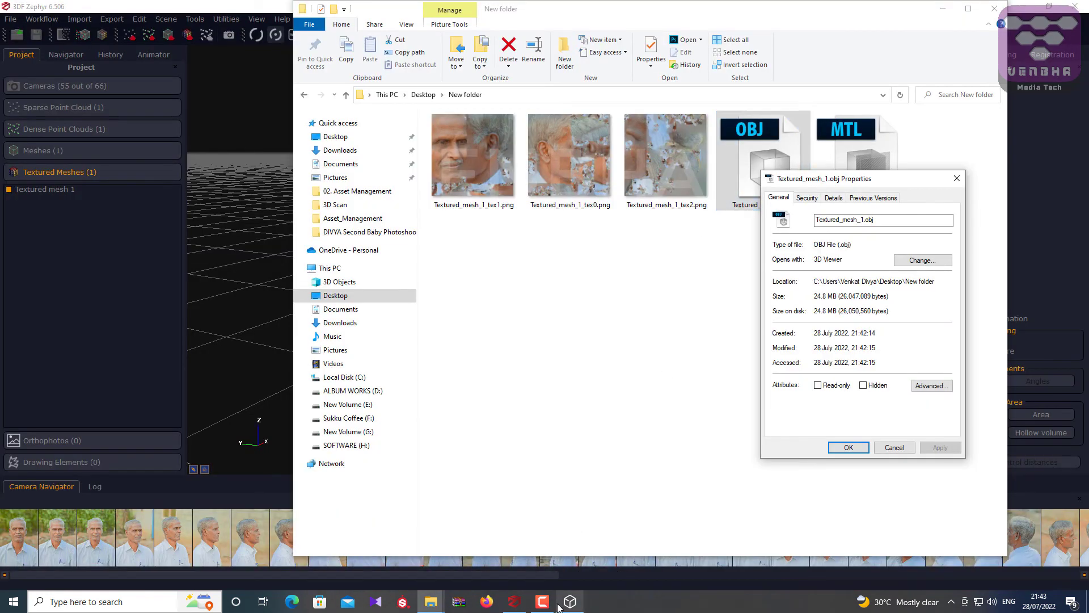
{"action": "left_click", "coordinate": [578, 607]}
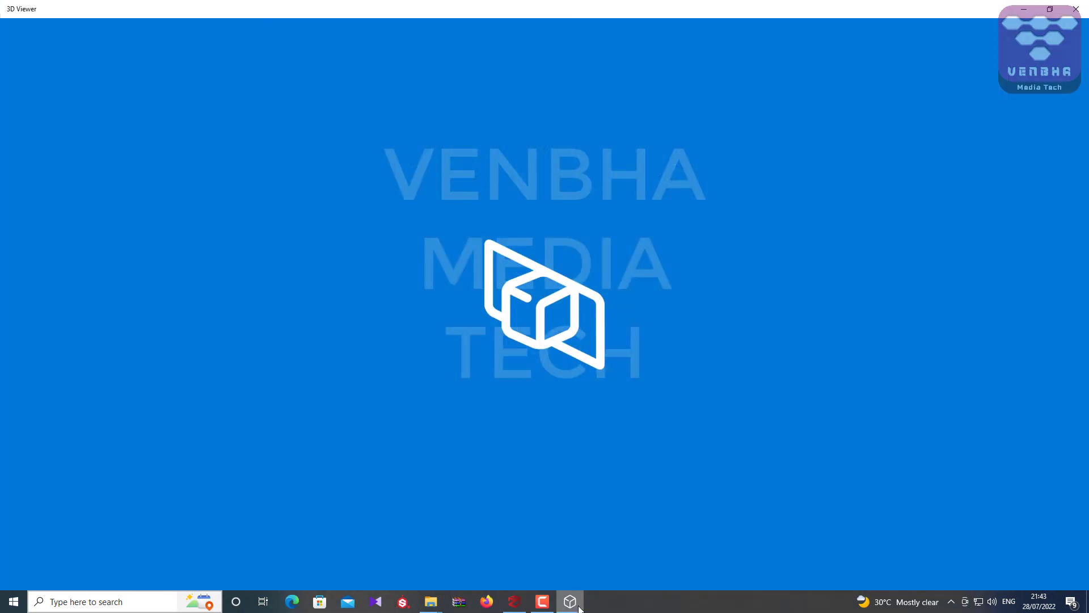
{"action": "left_click", "coordinate": [1024, 12]}
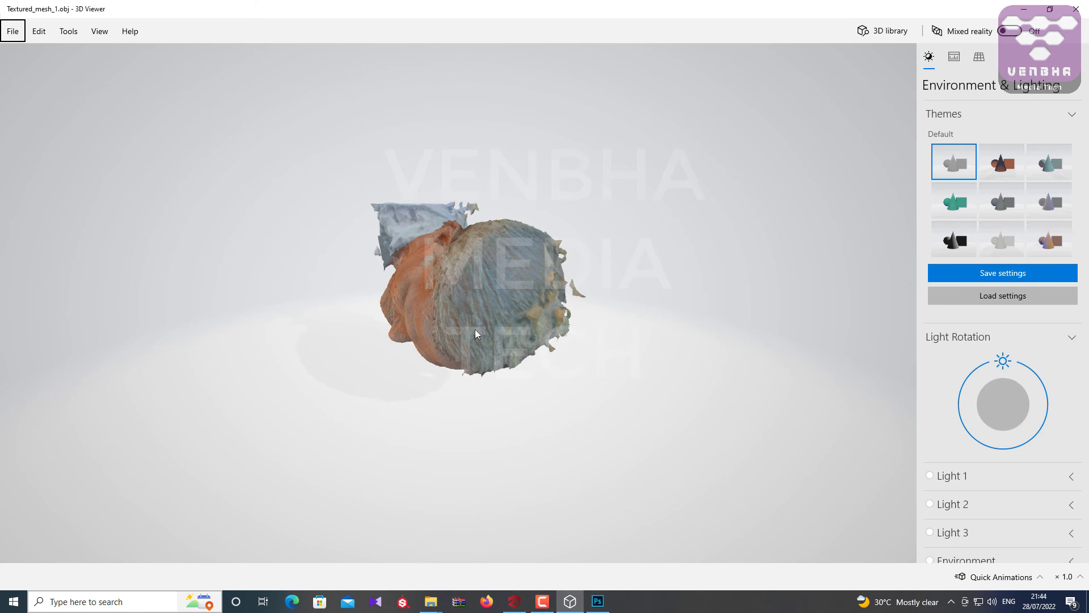
- Examine the exported head's face and profile from several angles in 3D Viewer, and close 3D Viewer and Photoshop
{"action": "left_click_drag", "start_coordinate": [475, 333], "coordinate": [409, 302]}
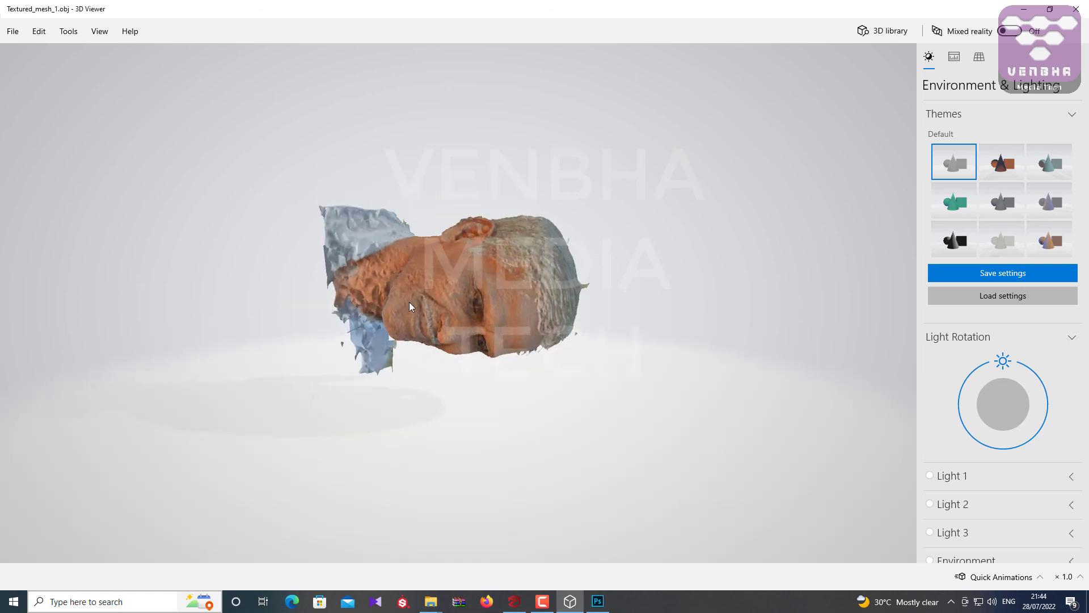
{"action": "scroll", "coordinate": [410, 302], "scroll_direction": "up", "scroll_amount": 5}
{"action": "left_click_drag", "start_coordinate": [463, 353], "coordinate": [404, 327]}
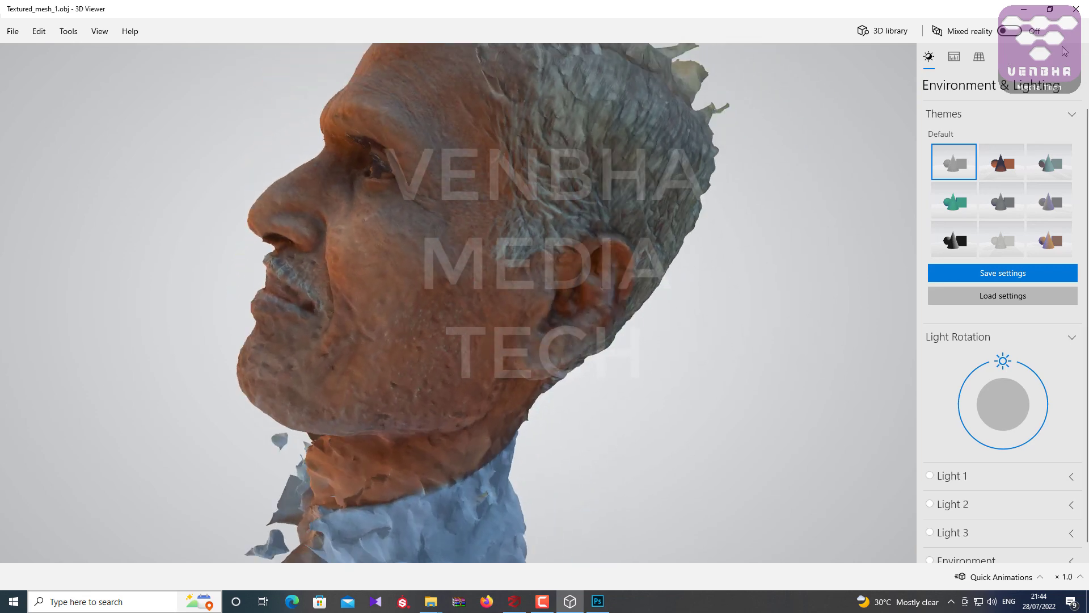
{"action": "left_click", "coordinate": [1076, 8]}
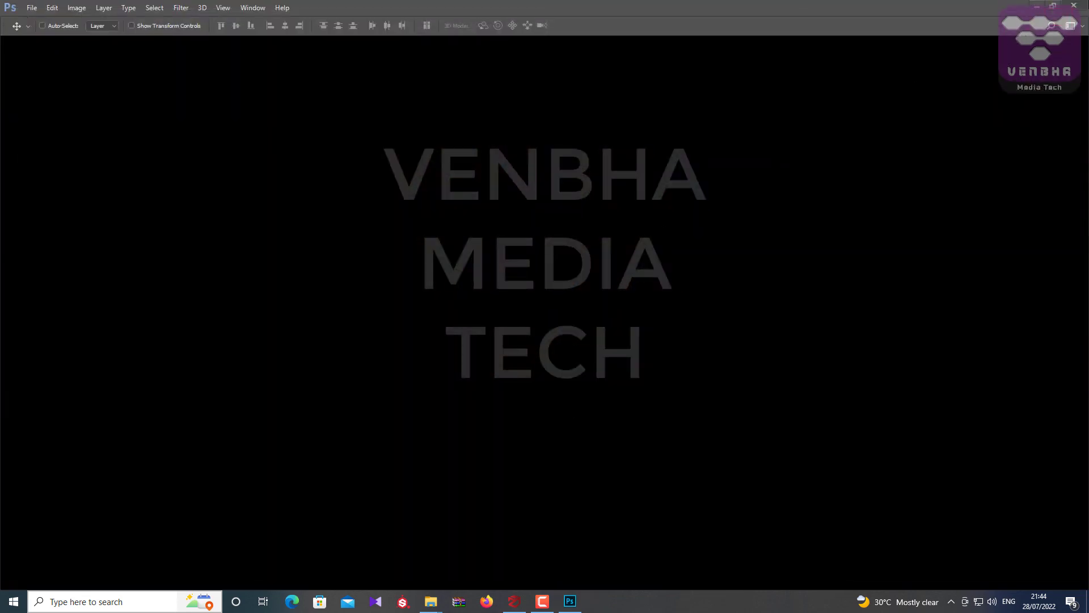
{"action": "left_click", "coordinate": [1071, 6]}
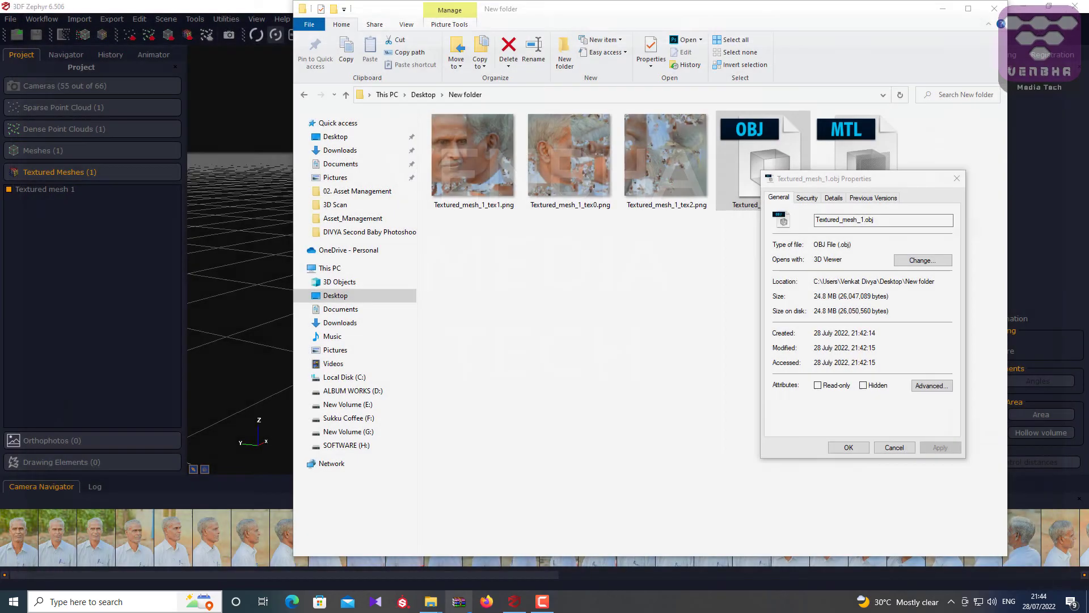